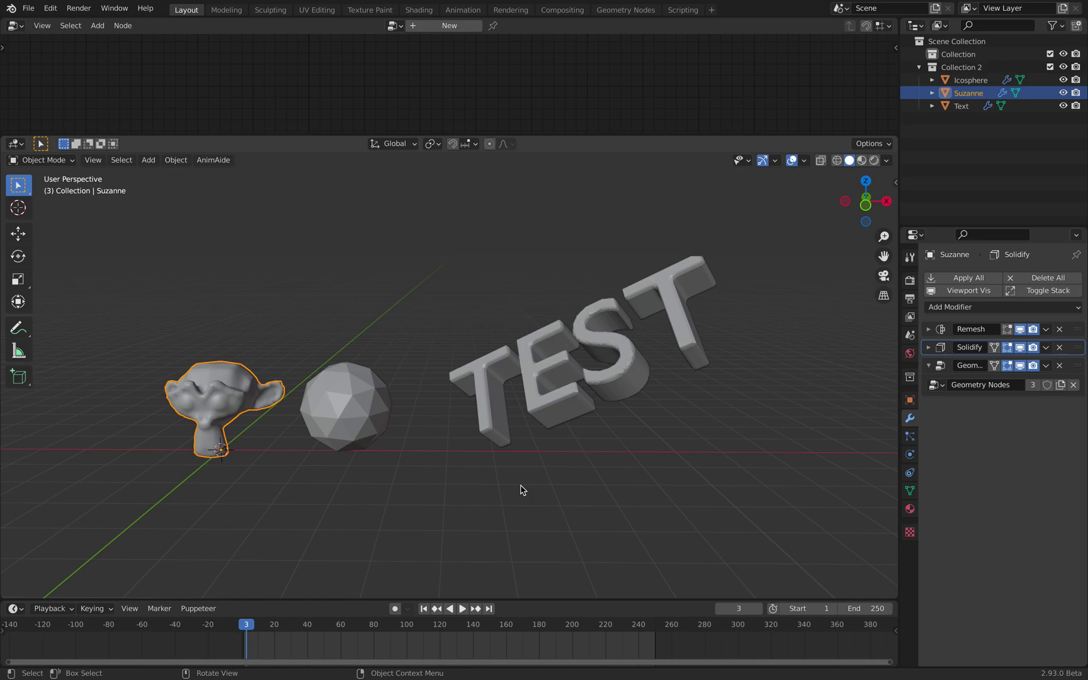
# Scrub the timeline up to frame 175 and back to frame 74 to examine the cutting effect on Suzanne, the icosphere and the text.
pyautogui.moveTo(485, 500); pyautogui.dragTo(476, 495, button='middle')
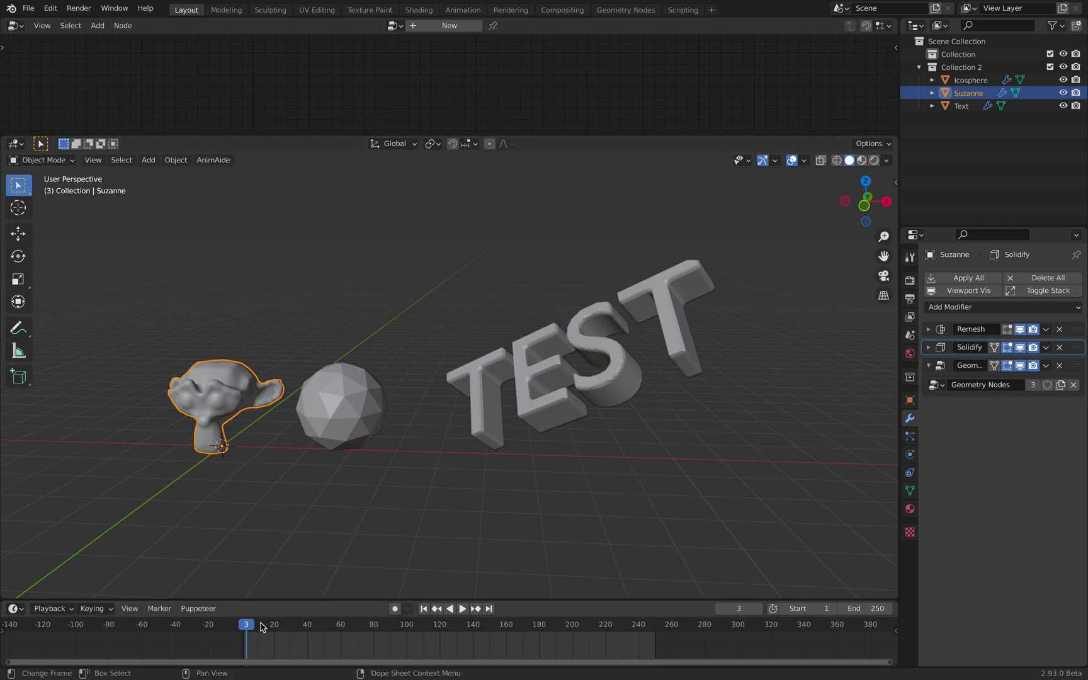
pyautogui.press('space')
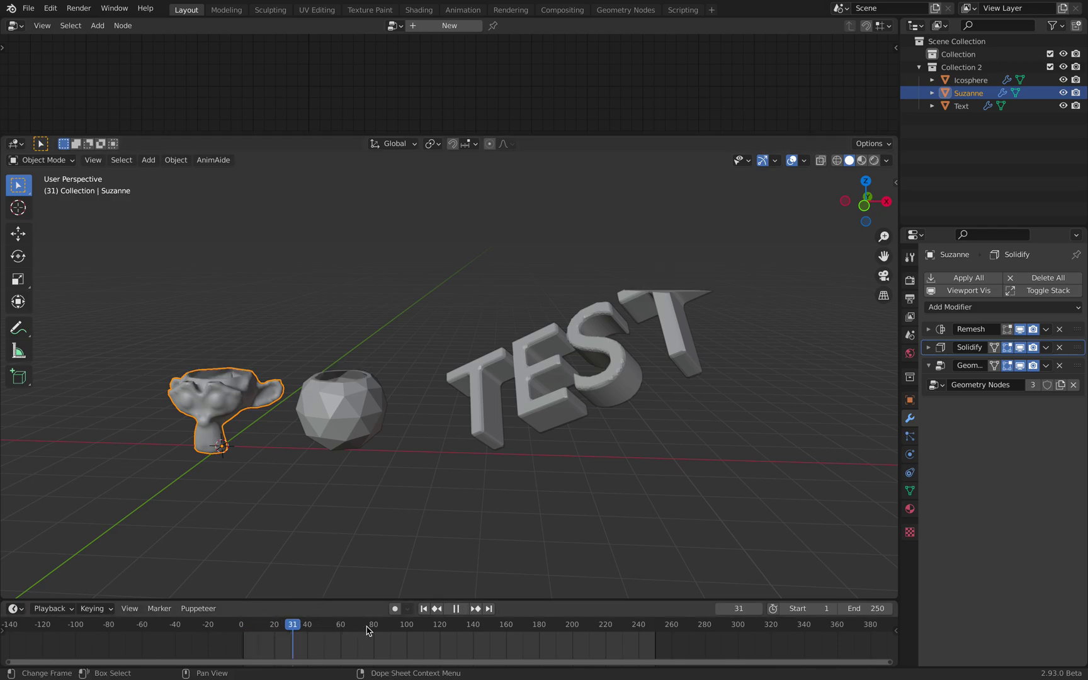
pyautogui.moveTo(409, 629); pyautogui.dragTo(429, 629)
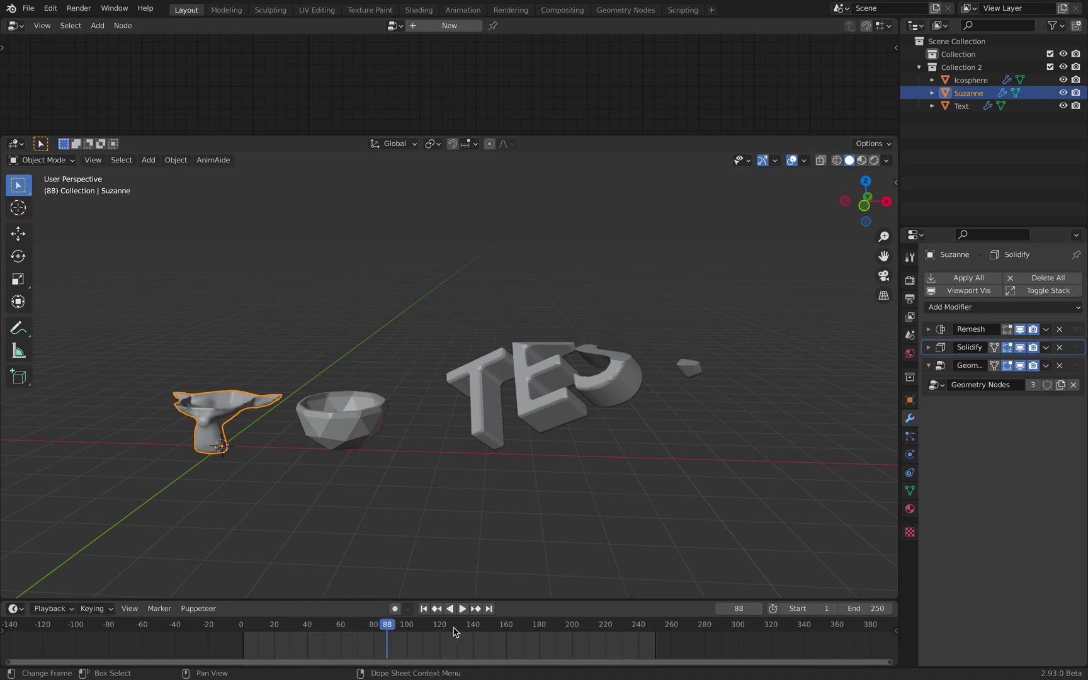
pyautogui.press('space')
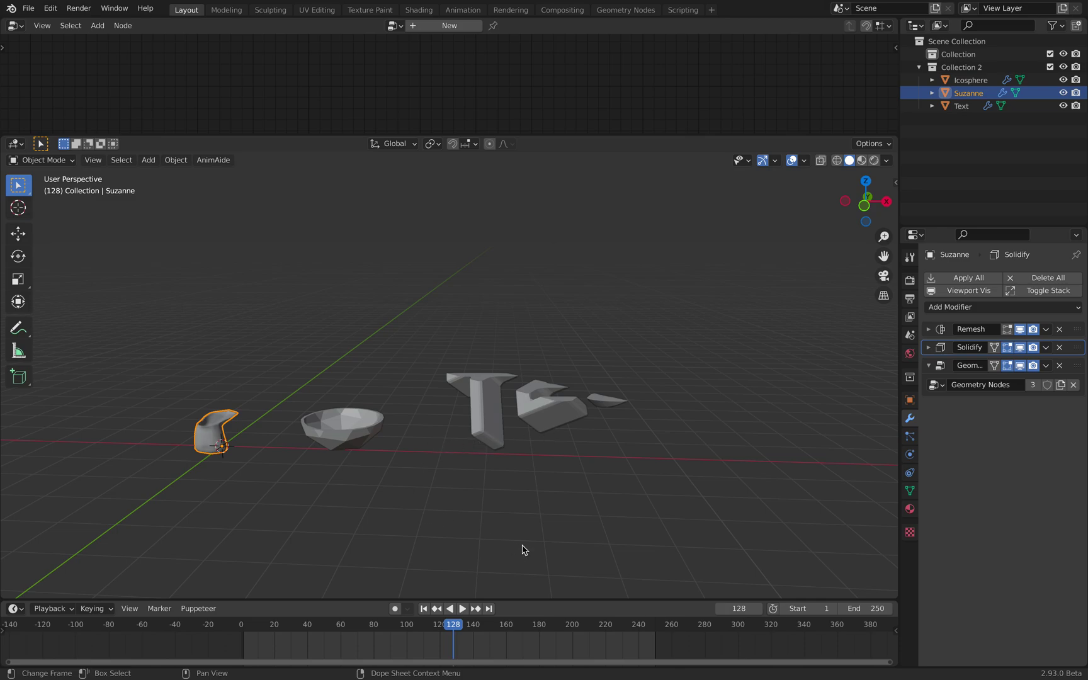
pyautogui.click(531, 623)
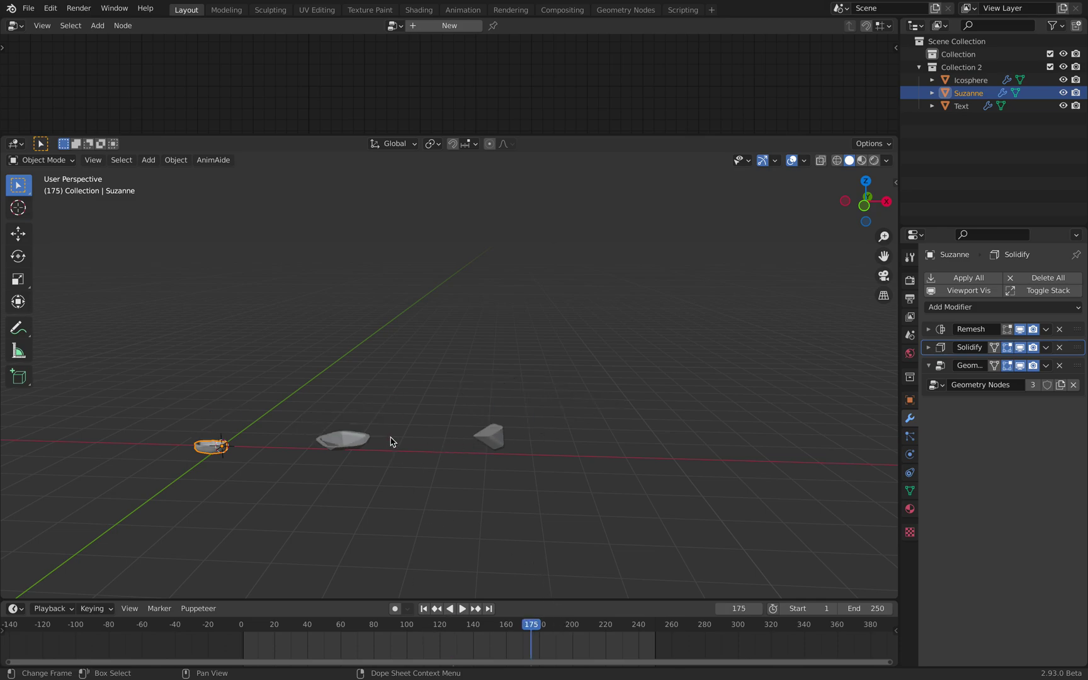
pyautogui.moveTo(391, 441); pyautogui.dragTo(364, 629)
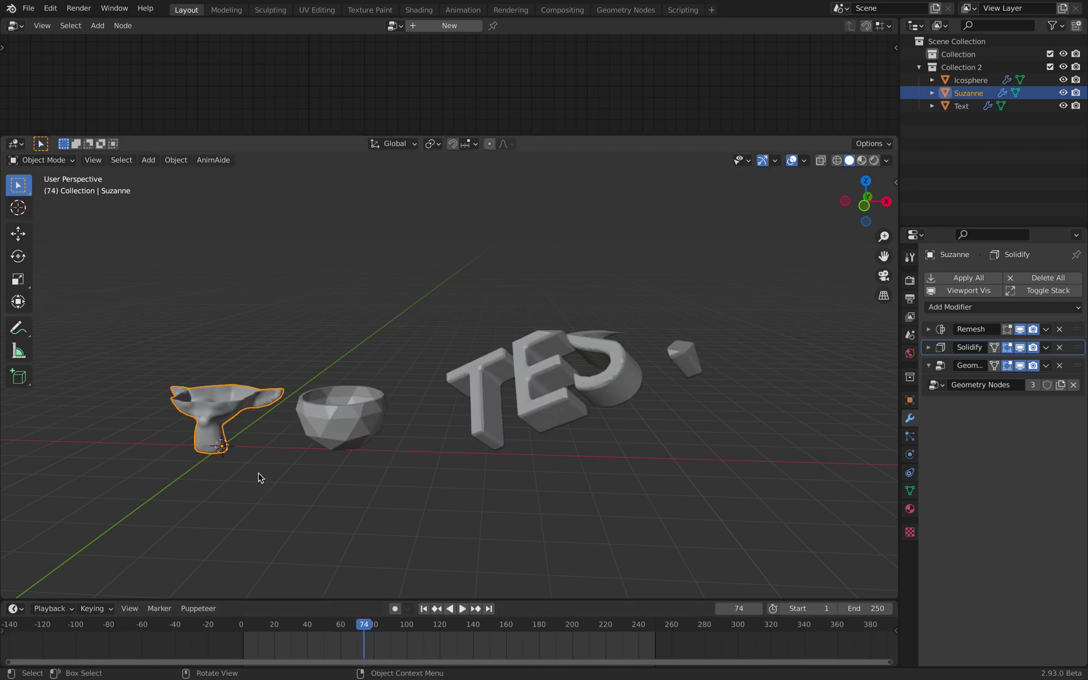
pyautogui.moveTo(245, 416); pyautogui.dragTo(245, 427, button='middle')
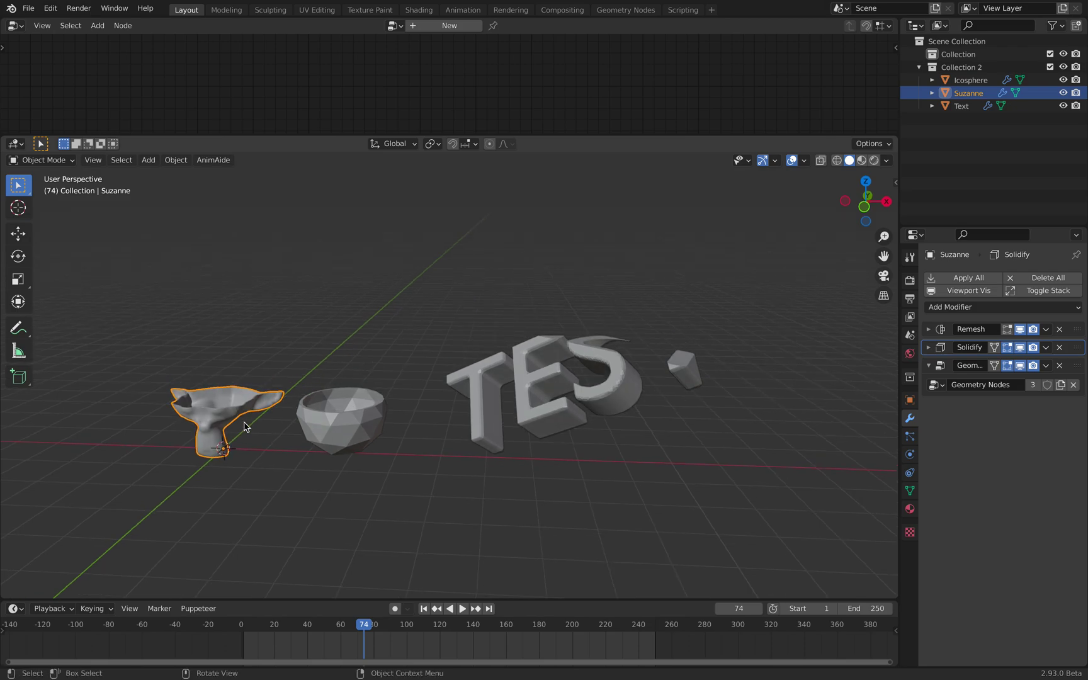
pyautogui.scroll(1, 210, 378)
pyautogui.moveTo(171, 452); pyautogui.dragTo(201, 422, button='middle')
# Remove the Solidify modifier from the icosphere and scrub the timeline to preview its cut without thickness.
pyautogui.click(324, 431)
pyautogui.moveTo(325, 430); pyautogui.dragTo(333, 434, button='middle')
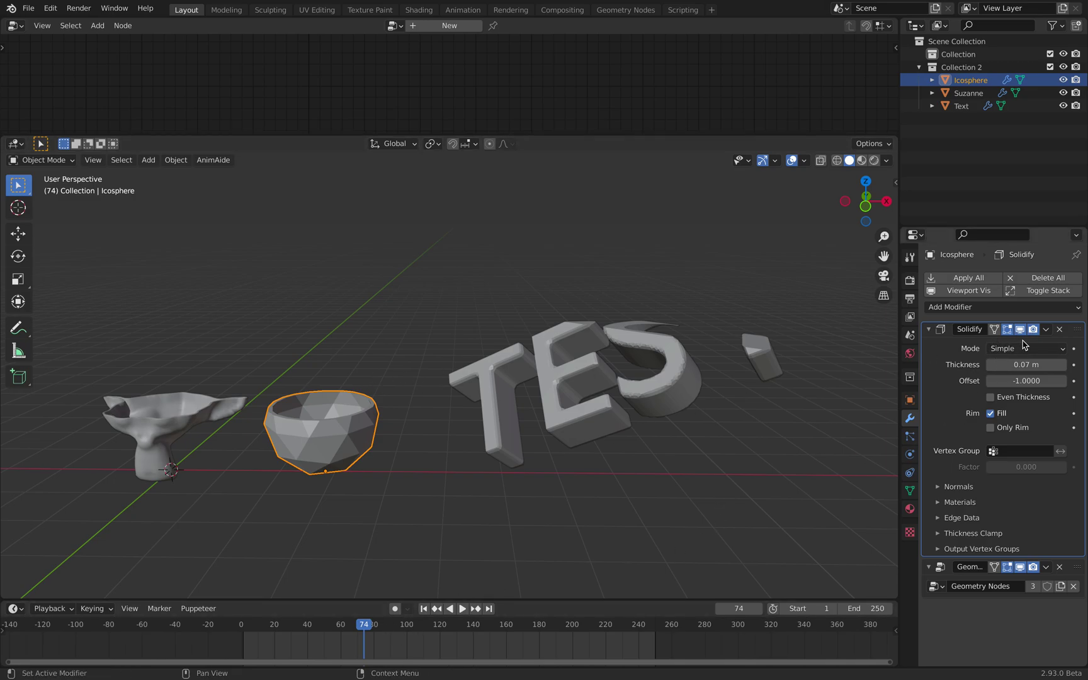
pyautogui.click(1060, 330)
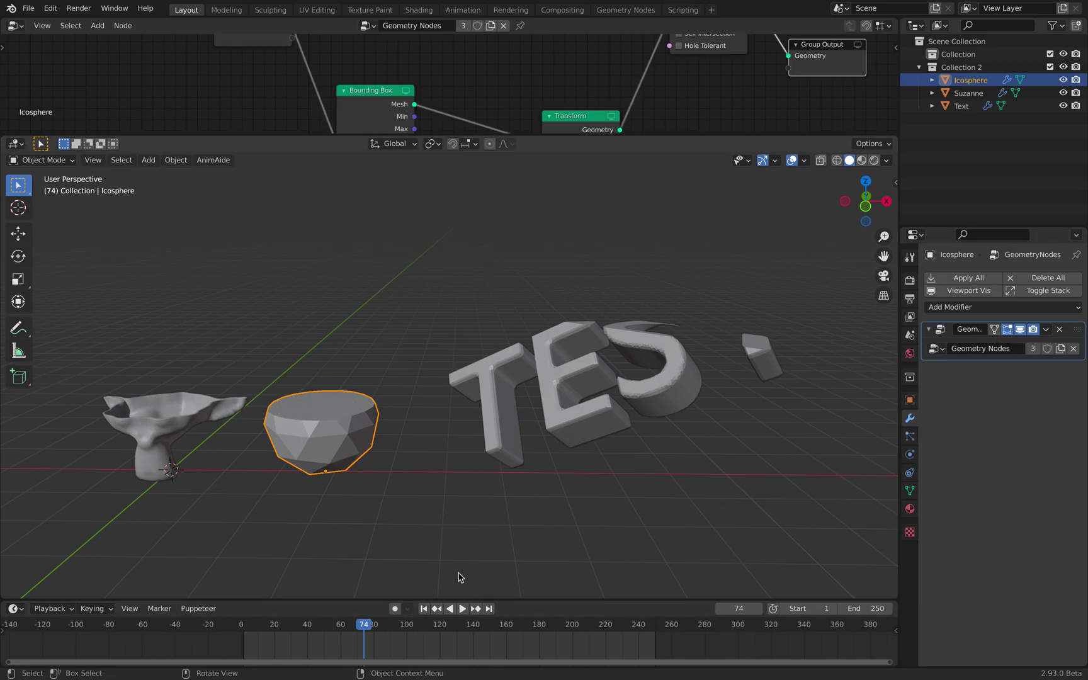
pyautogui.press('space')
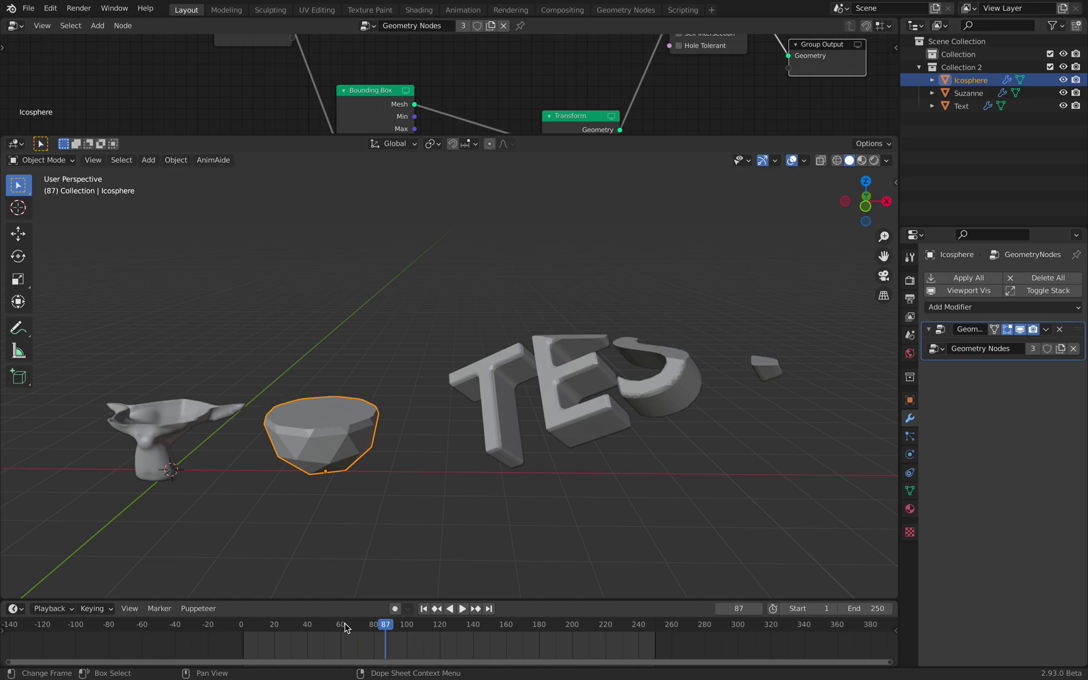
pyautogui.press('space')
pyautogui.press('Escape')
# Preview the cut on the TEST text over the timeline, and delete both the text and the Suzanne monkey head.
pyautogui.click(595, 396)
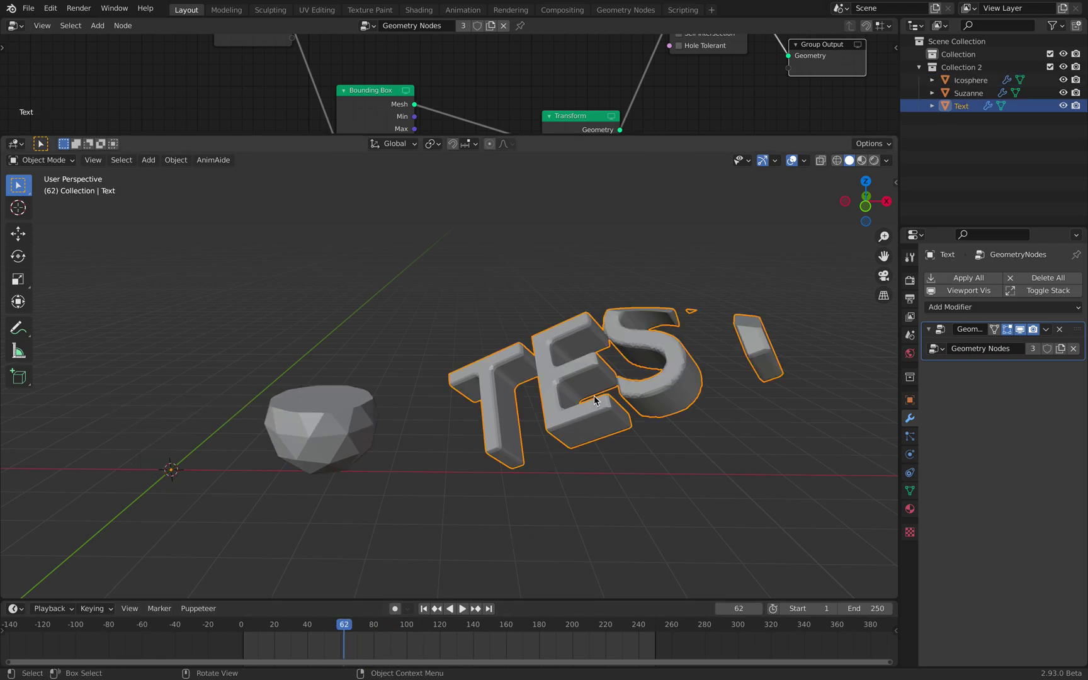
pyautogui.moveTo(583, 410); pyautogui.dragTo(504, 444, button='middle')
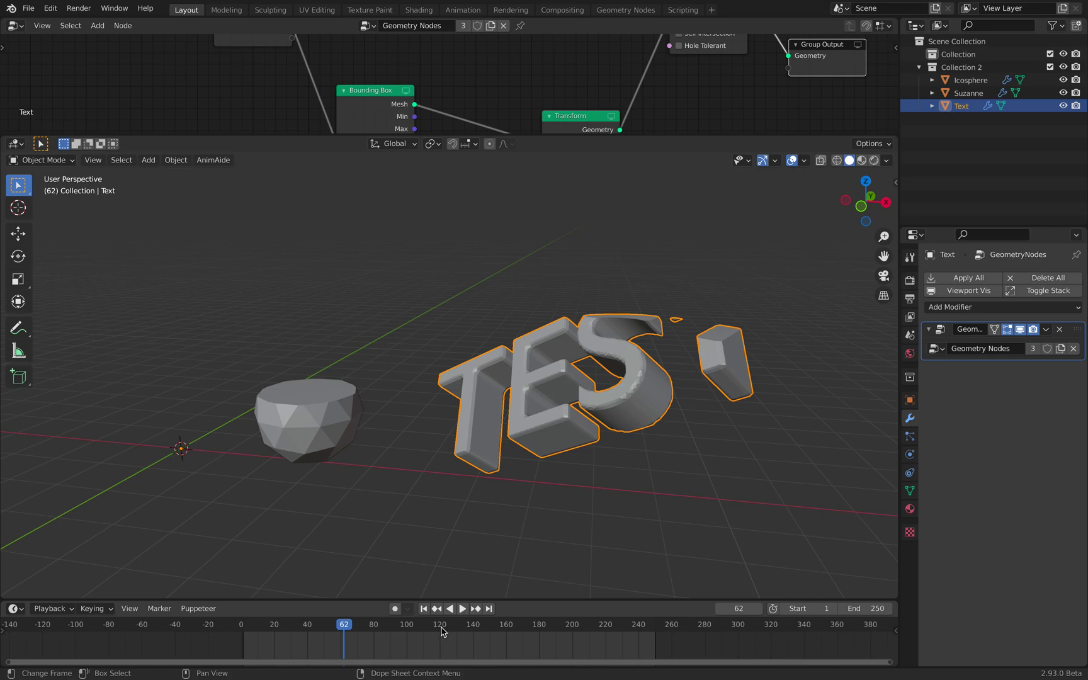
pyautogui.press('space')
pyautogui.press('space')
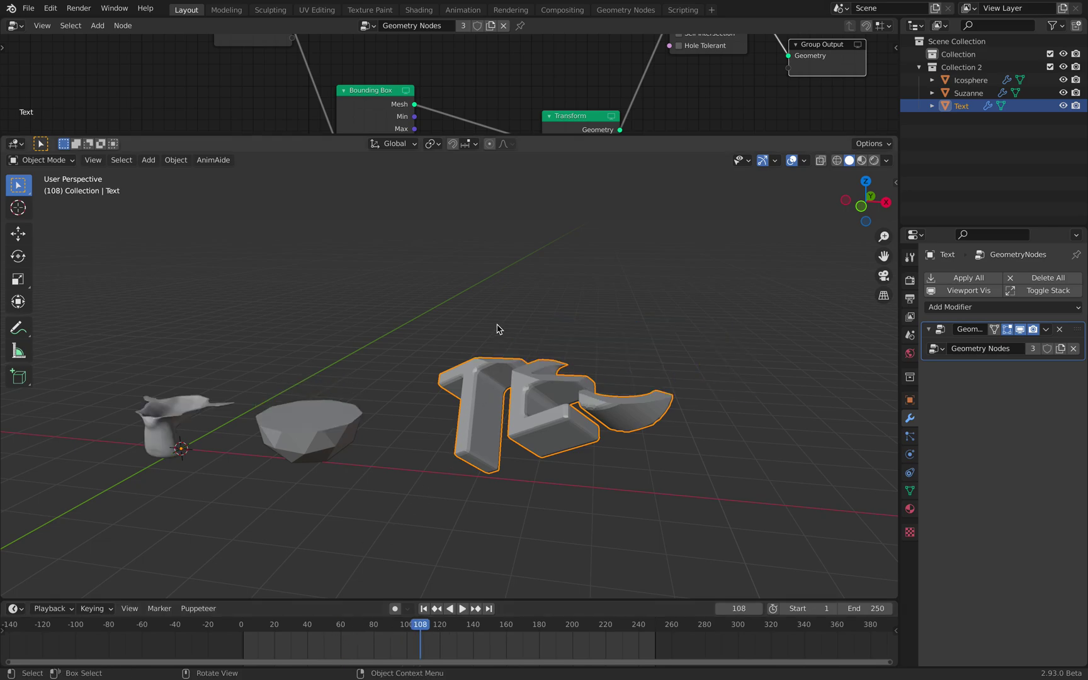
pyautogui.press('x')
pyautogui.click(507, 390)
pyautogui.click(191, 411)
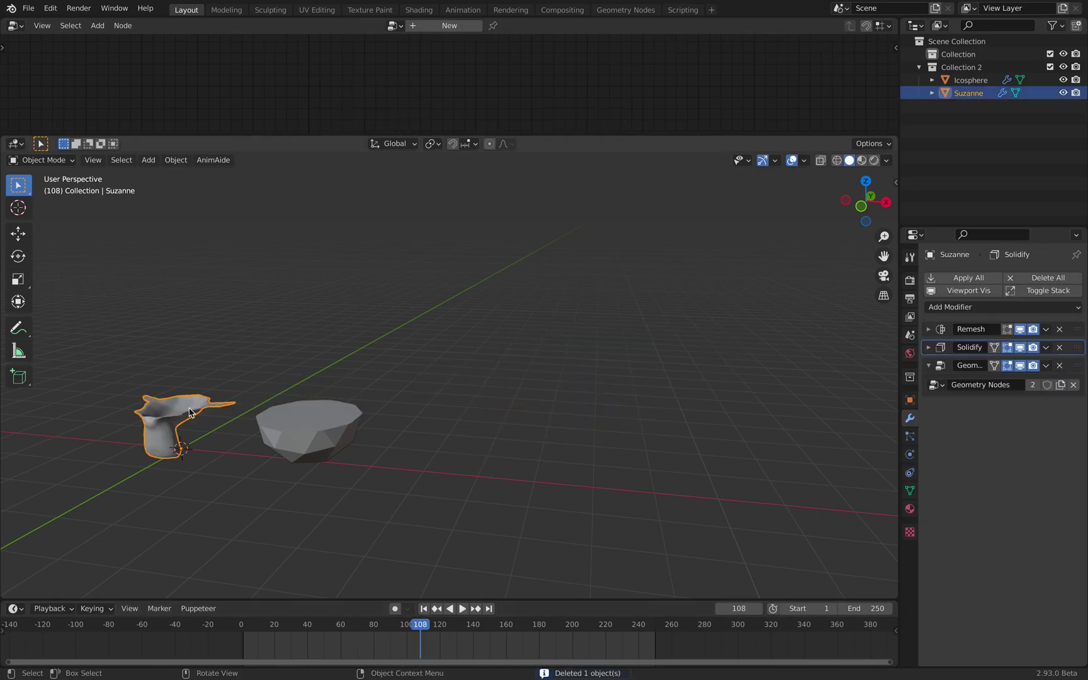
pyautogui.press('x')
pyautogui.click(189, 410)
# Set the current frame to 61 and add a cylinder mesh to the scene.
pyautogui.keyDown('shift'); pyautogui.moveTo(303, 413); pyautogui.dragTo(460, 374, button='middle'); pyautogui.keyUp('shift')
pyautogui.scroll(4, 450, 416)
pyautogui.moveTo(406, 631); pyautogui.dragTo(342, 622)
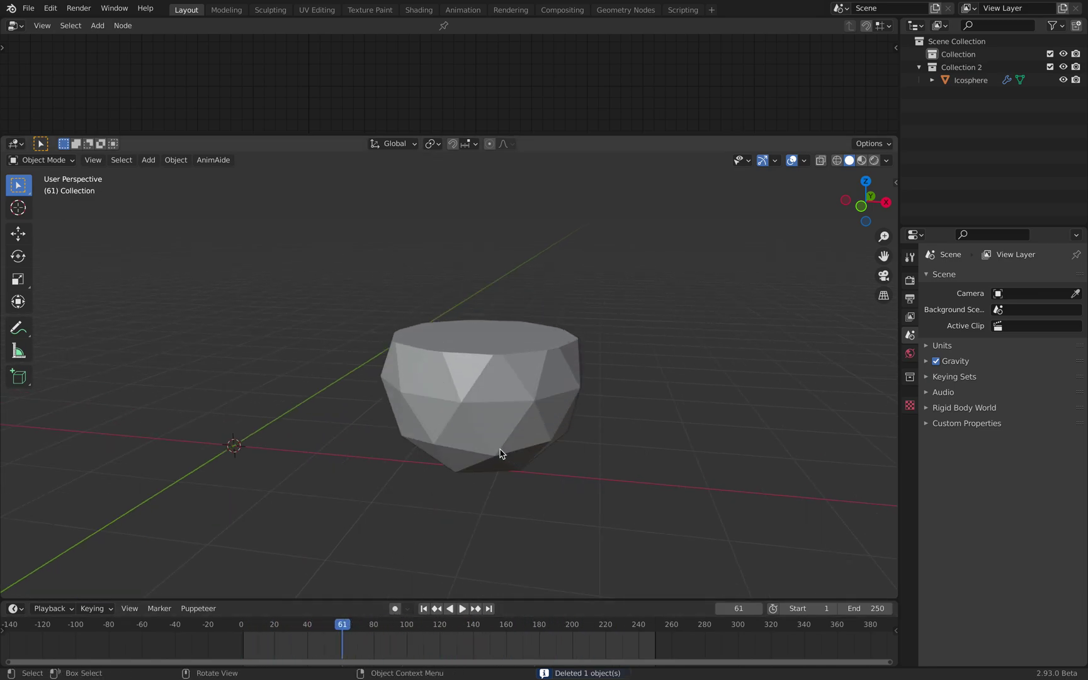
pyautogui.scroll(-3, 502, 454)
pyautogui.keyDown('shift'); pyautogui.moveTo(502, 454); pyautogui.dragTo(446, 435, button='middle'); pyautogui.keyUp('shift')
pyautogui.hotkey('shift', 'a')
pyautogui.moveTo(539, 329)
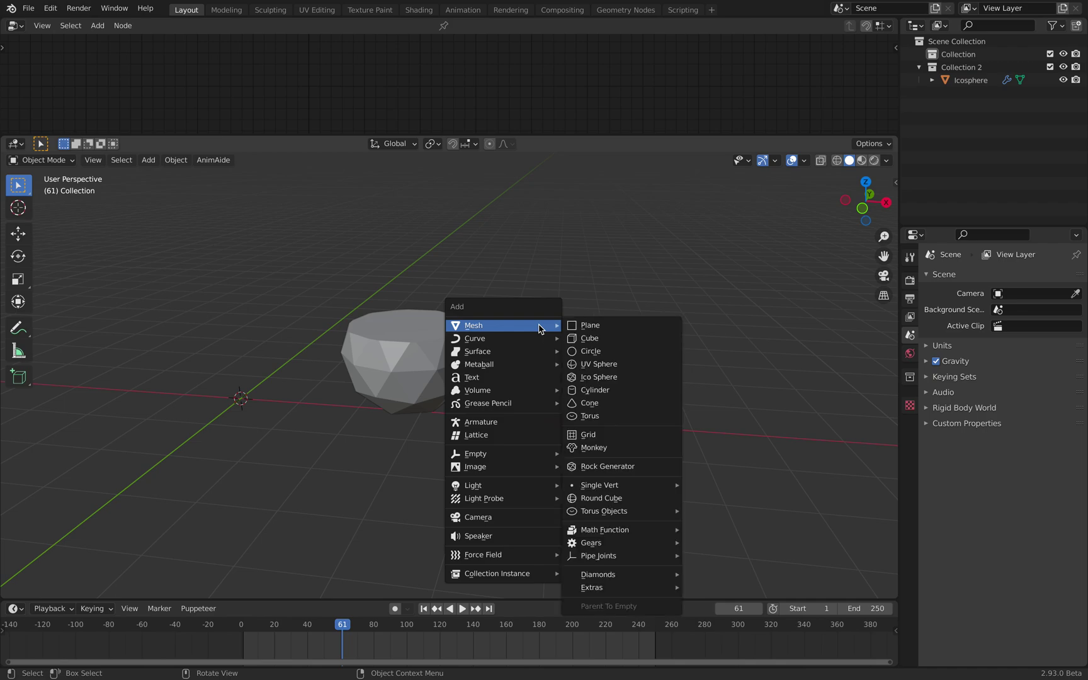
pyautogui.click(607, 390)
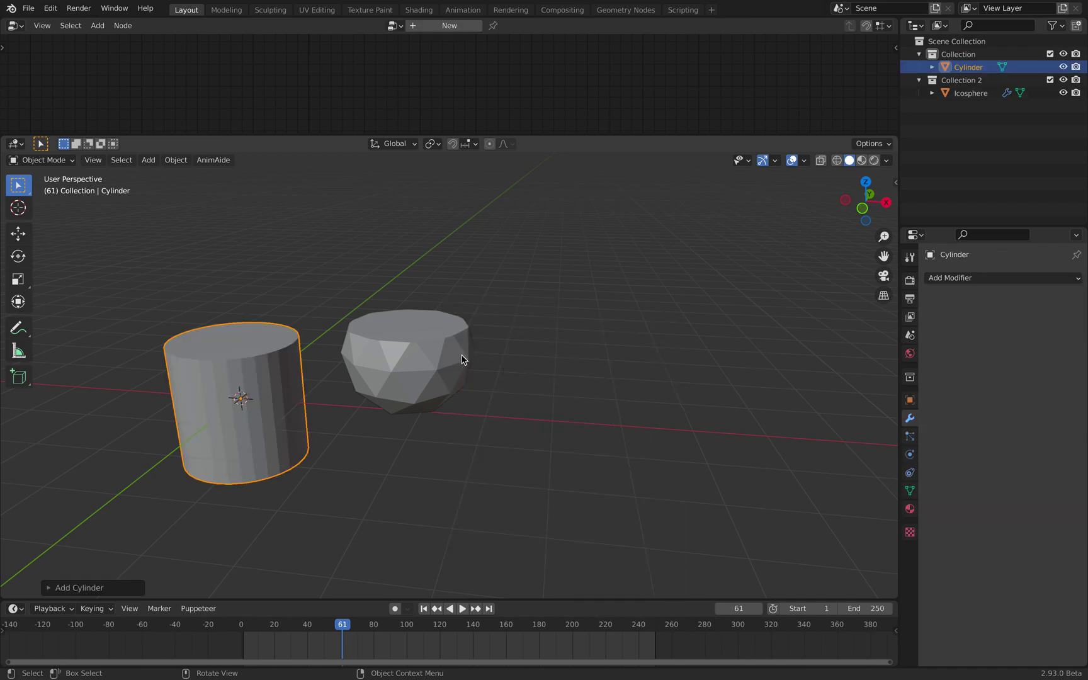
# Move the cylinder to the far side of the icosphere along X, tilt it with a trackball rotation, and adjust its position in front view.
pyautogui.press('g')
pyautogui.press('r')
pyautogui.press('r')
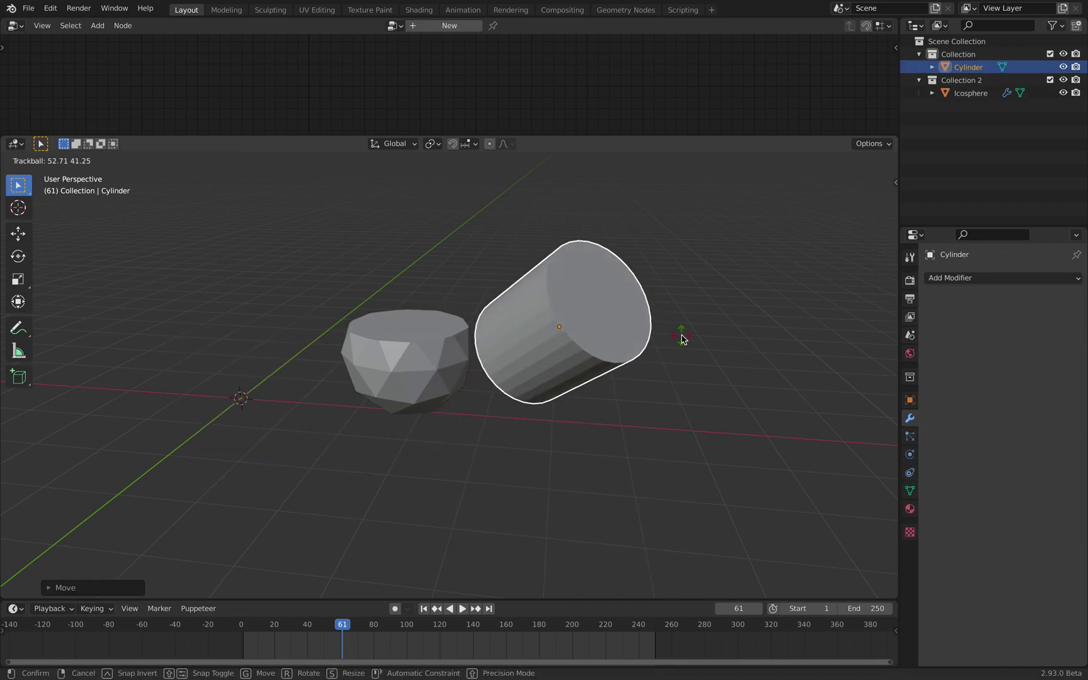
pyautogui.click(682, 337)
pyautogui.click(860, 210)
pyautogui.press('g')
pyautogui.click(720, 250)
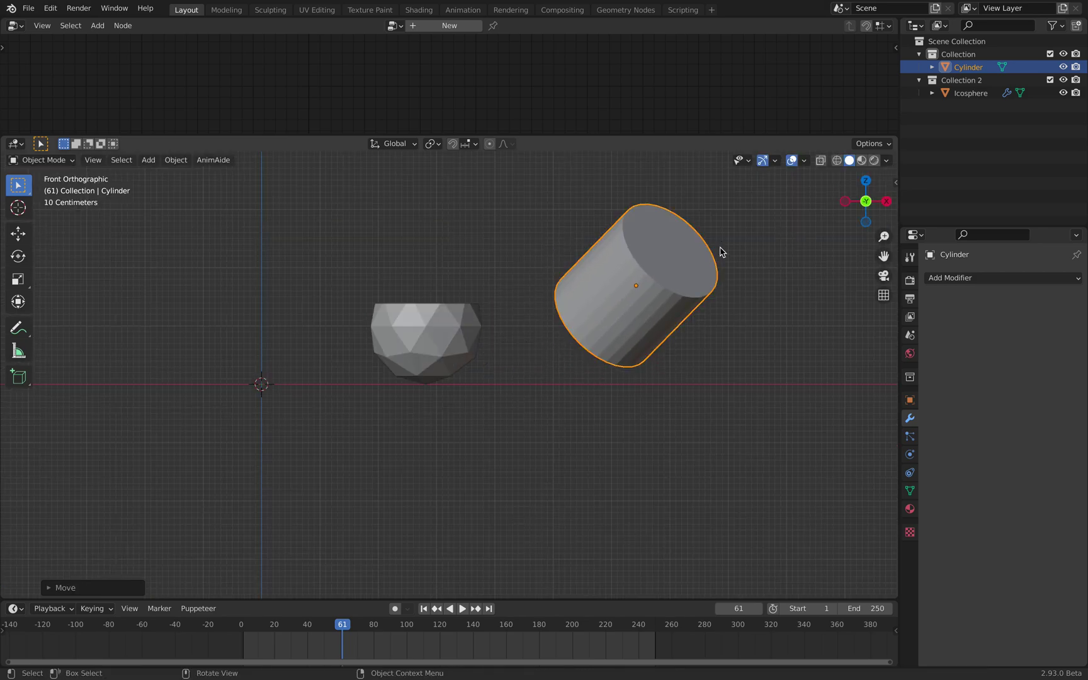
pyautogui.press('g')
pyautogui.click(700, 276)
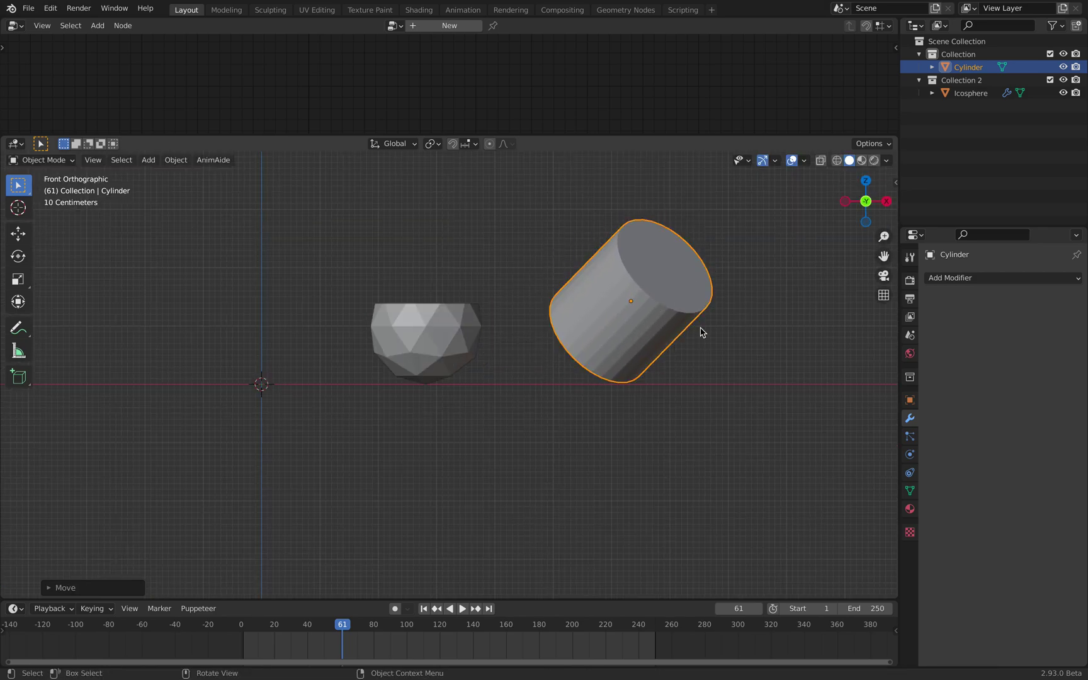
# Link the icosphere's Geometry Nodes modifier to the cylinder and select only the cylinder.
pyautogui.click(581, 313)
pyautogui.click(447, 334)
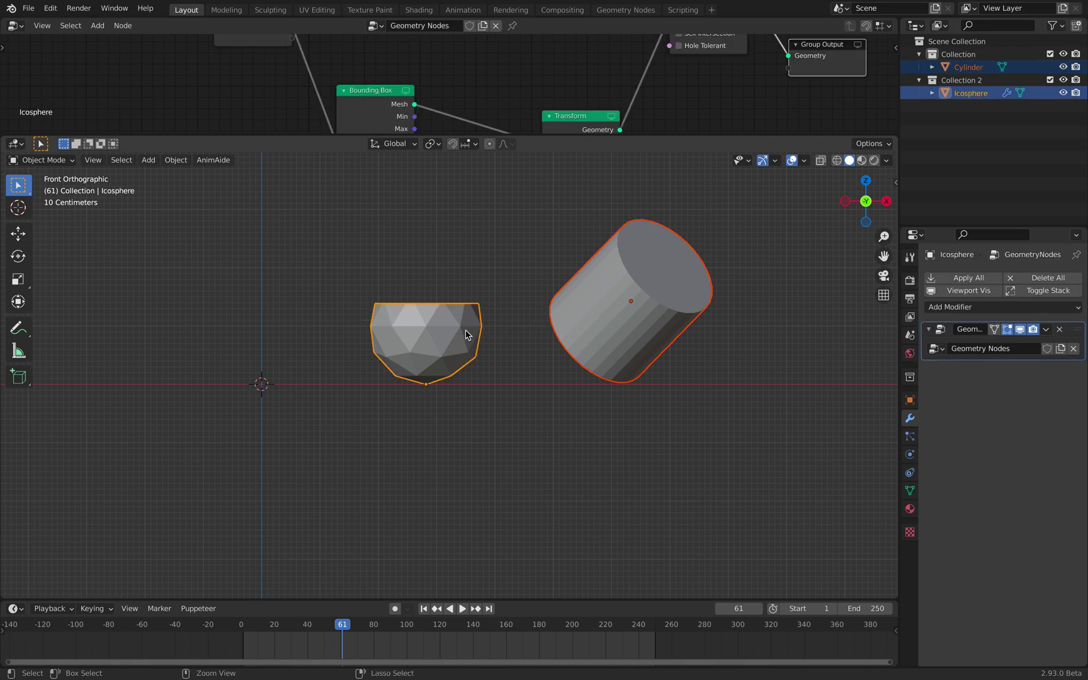
pyautogui.hotkey('ctrl', 'l')
pyautogui.click(466, 332)
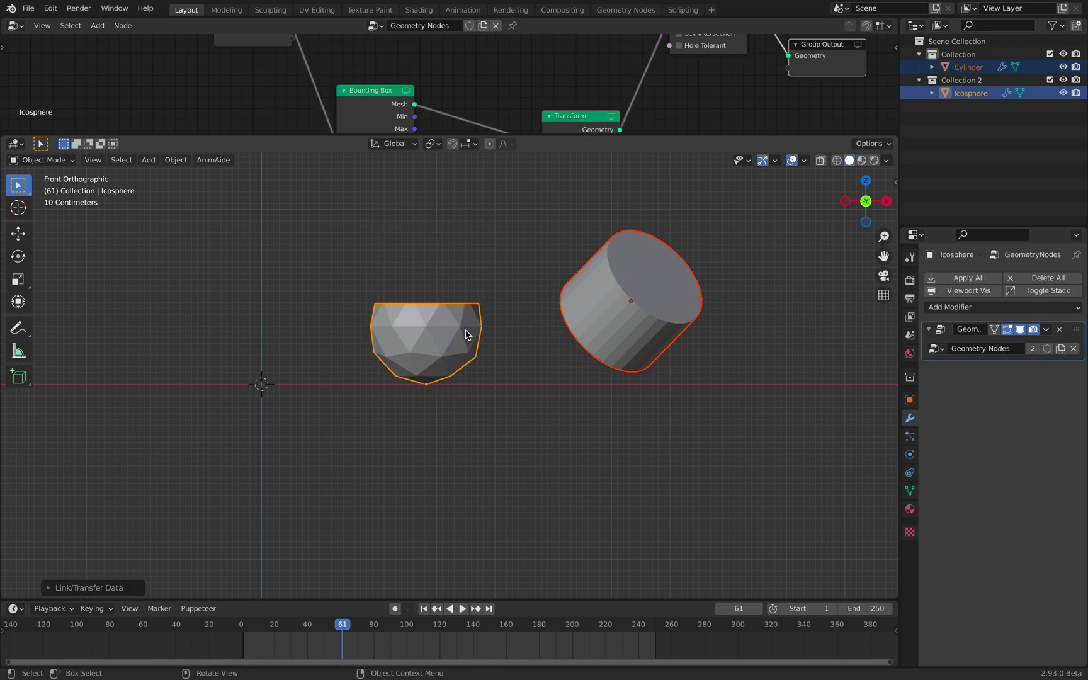
pyautogui.click(639, 330)
pyautogui.moveTo(549, 327); pyautogui.dragTo(533, 336, button='middle')
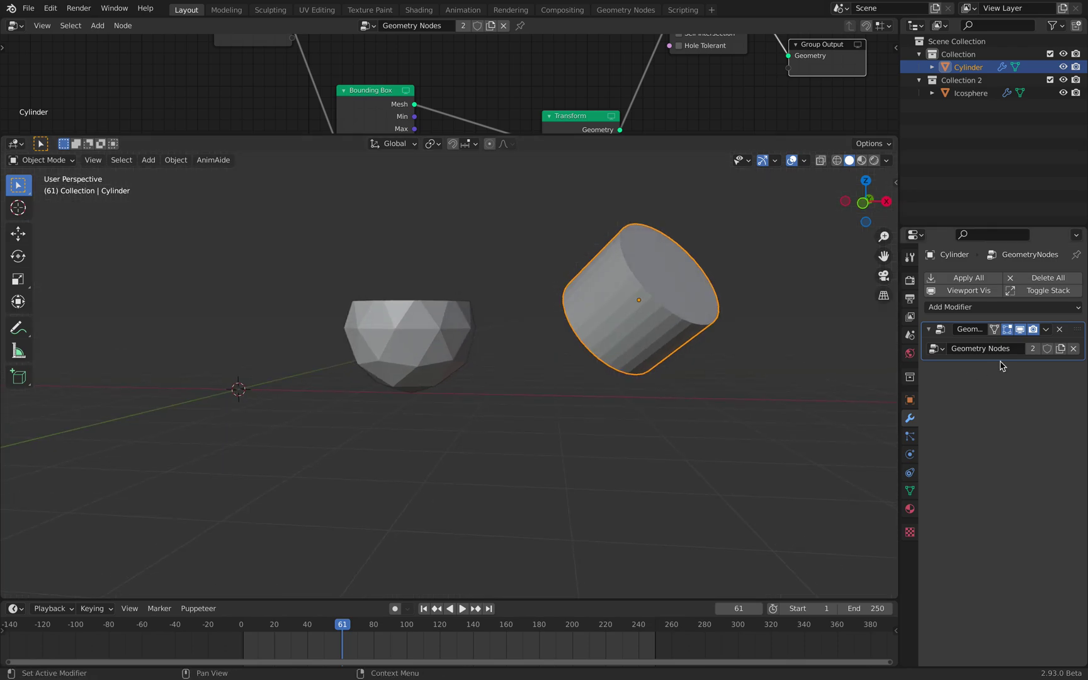
# Apply all transforms to the tilted cylinder and compare its cut before and after by scrubbing the timeline, ending on frame 119.
pyautogui.press('space')
pyautogui.moveTo(356, 627); pyautogui.dragTo(414, 610)
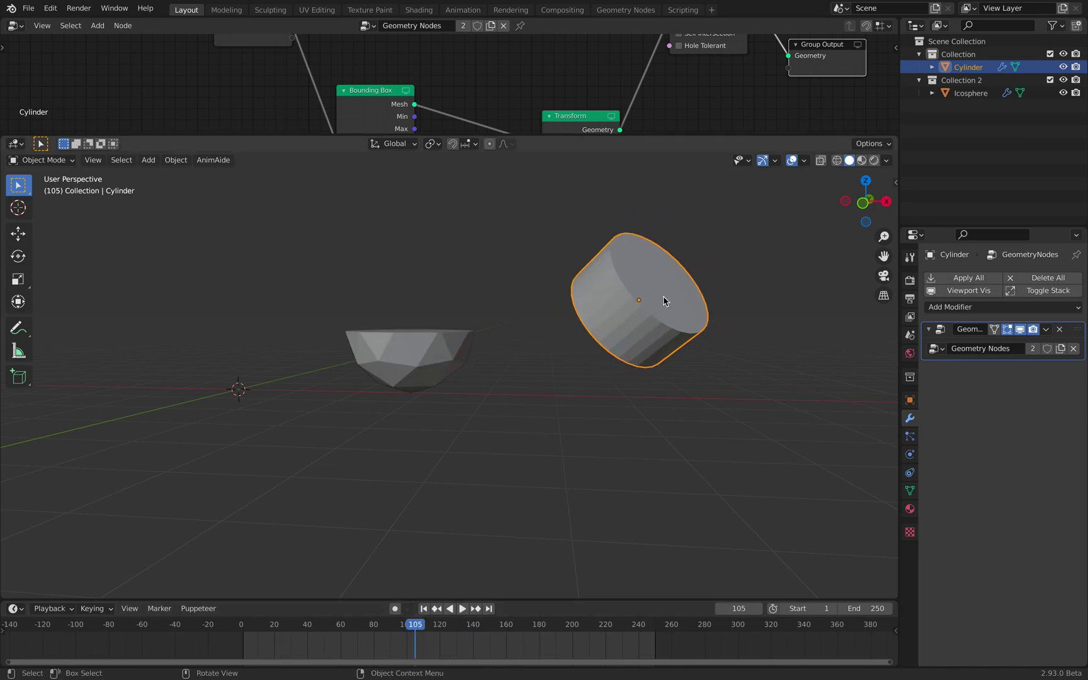
pyautogui.hotkey('ctrl', 'a')
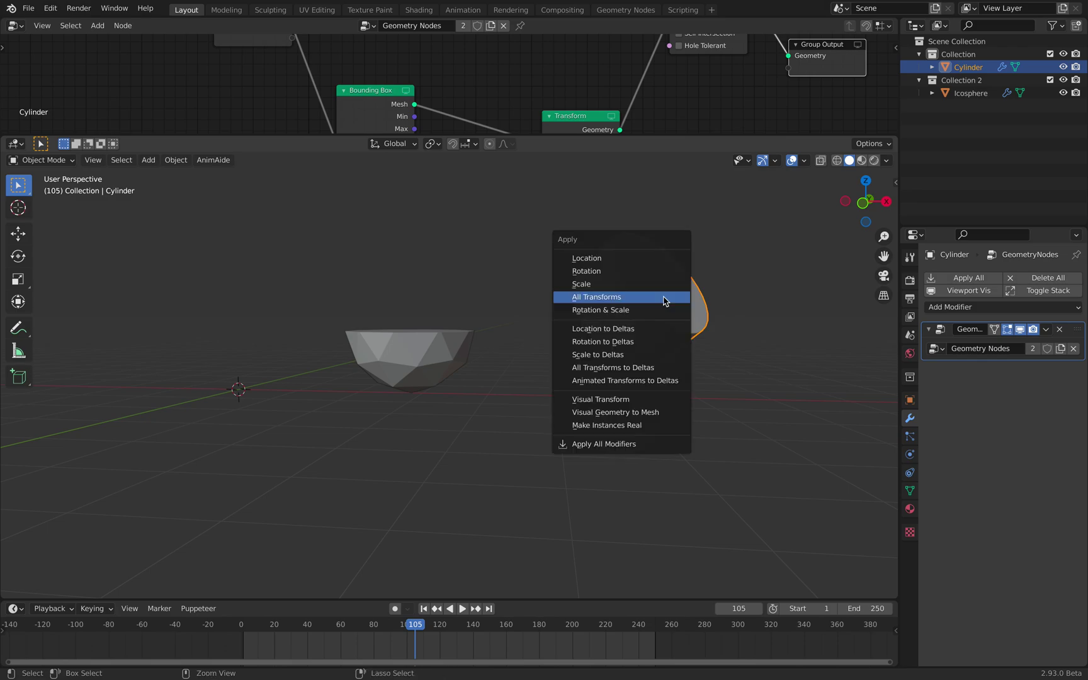
pyautogui.click(663, 301)
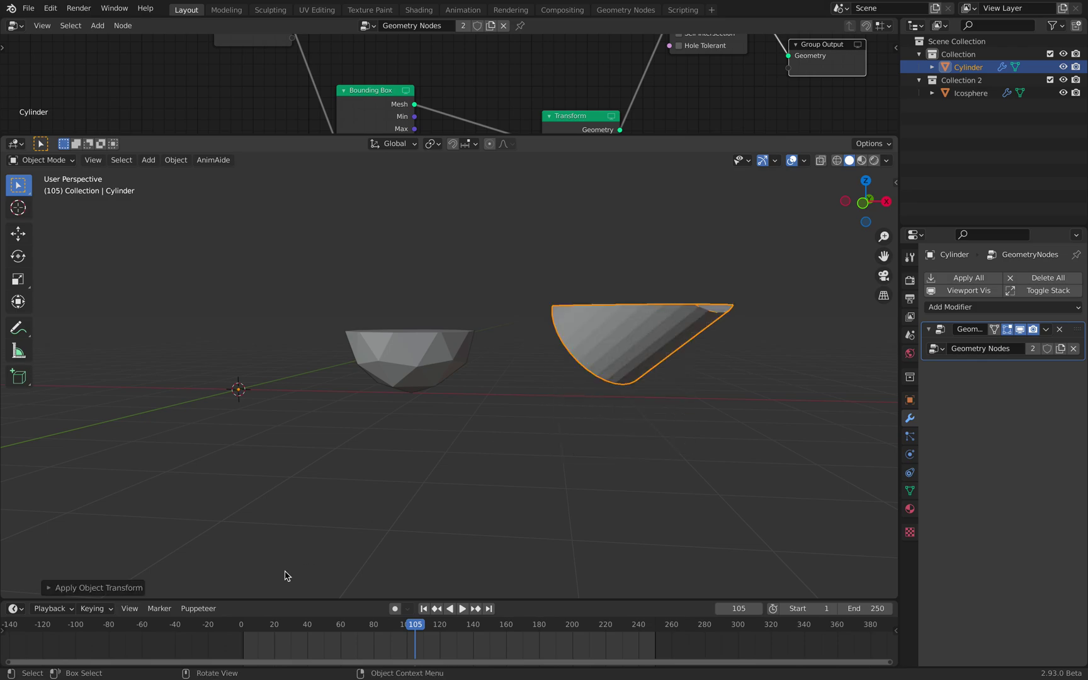
pyautogui.moveTo(291, 632); pyautogui.dragTo(438, 609)
pyautogui.moveTo(649, 423); pyautogui.dragTo(612, 455, button='middle')
# Add a Solidify modifier to the cylinder, place it above Geometry Nodes in the stack, and set its thickness to 0.19 m.
pyautogui.click(1002, 306)
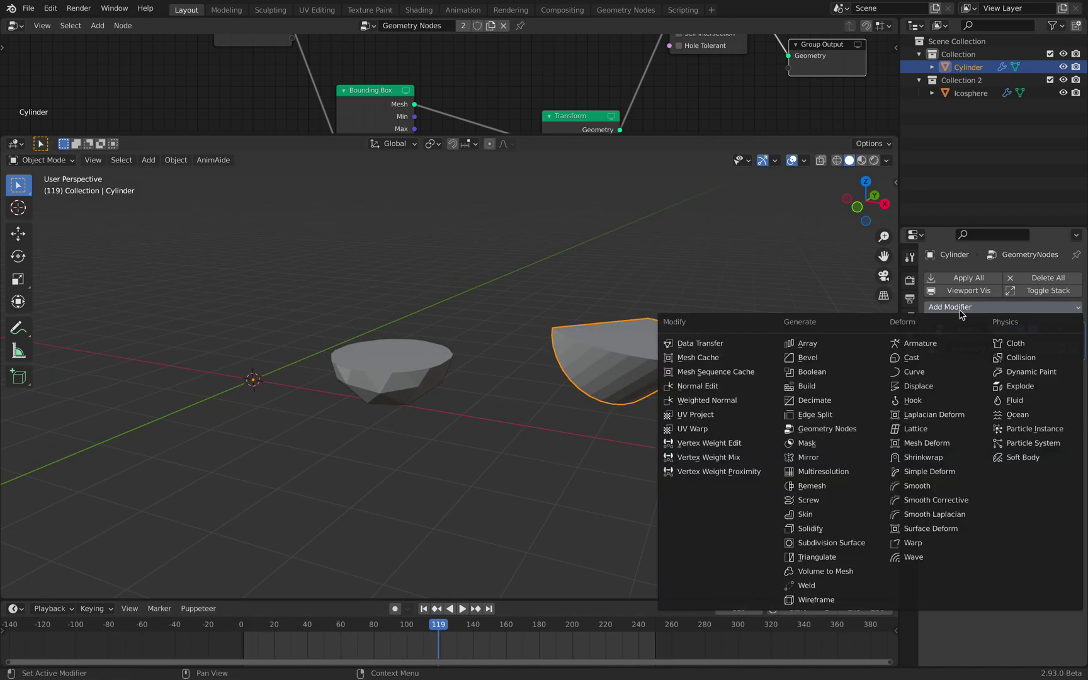
pyautogui.click(815, 525)
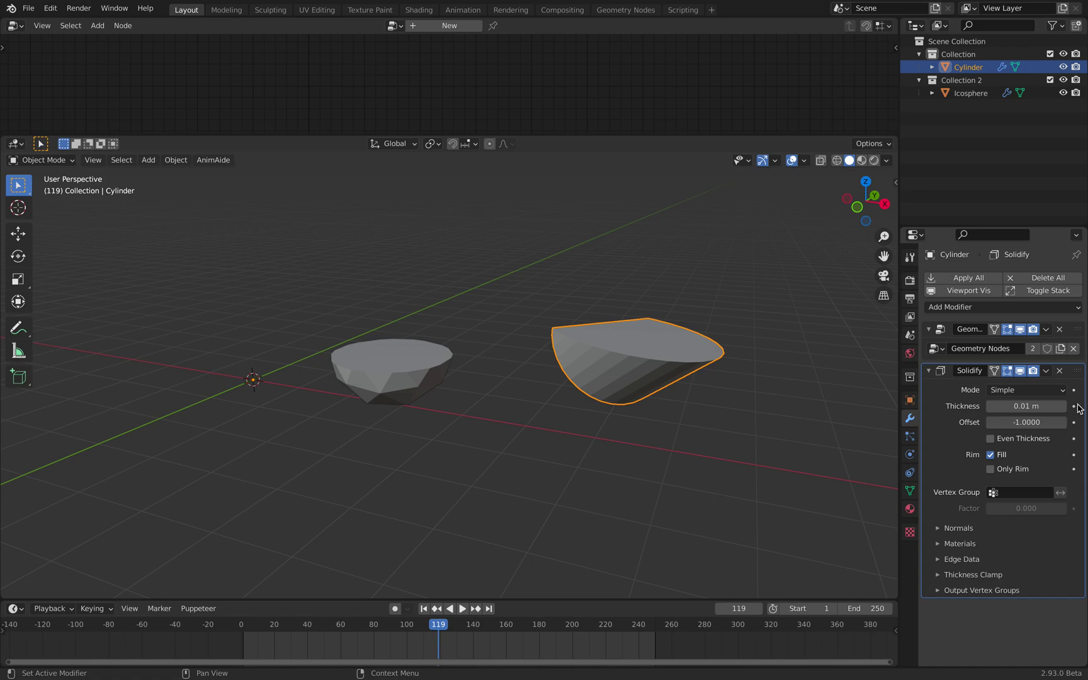
pyautogui.moveTo(1078, 372); pyautogui.dragTo(1077, 315)
pyautogui.moveTo(666, 446); pyautogui.dragTo(685, 461, button='middle')
pyautogui.moveTo(1020, 364)
pyautogui.mouseDown()
pyautogui.moveTo(1056, 364)
pyautogui.moveTo(1032, 364)
pyautogui.mouseUp()
# Turn on Cavity in the viewport shading and scrub the timeline to frame 114 to preview the hollow cylinder's cut.
pyautogui.click(886, 159)
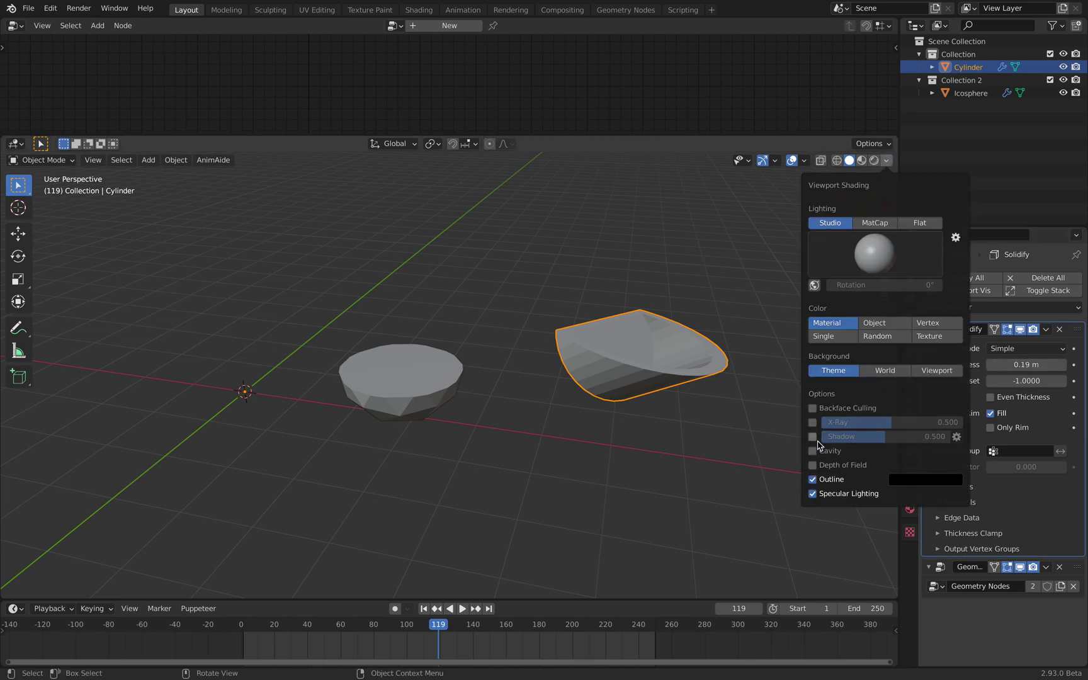
pyautogui.moveTo(258, 628)
pyautogui.mouseDown()
pyautogui.moveTo(243, 627)
pyautogui.moveTo(554, 643)
pyautogui.moveTo(347, 630)
pyautogui.moveTo(430, 629)
pyautogui.mouseUp()
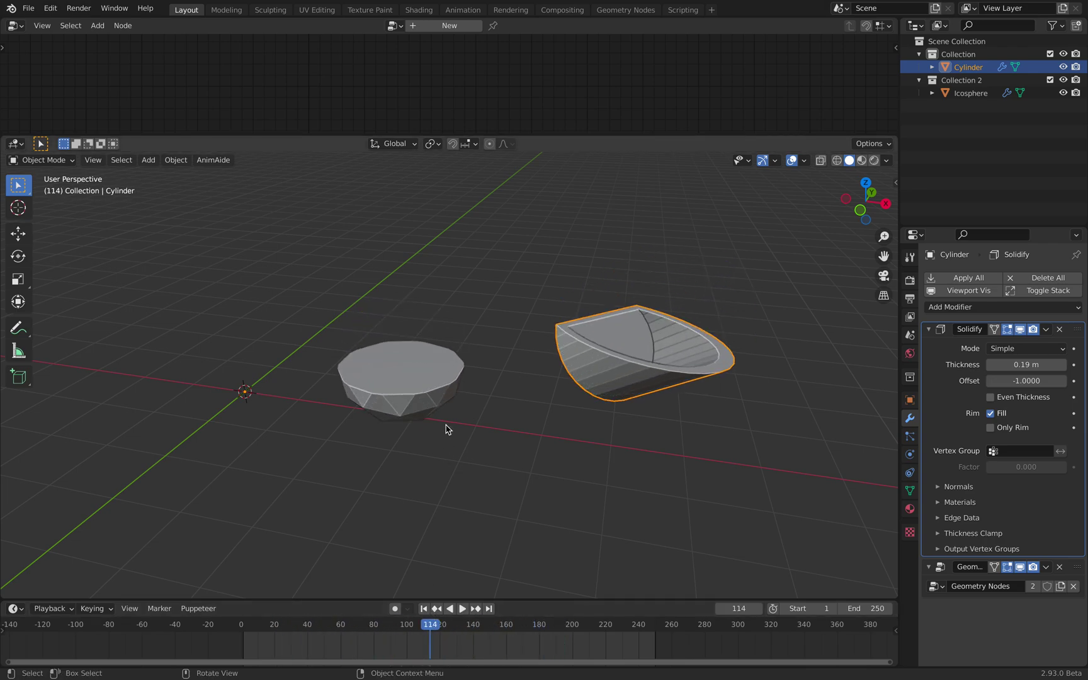
pyautogui.moveTo(445, 429); pyautogui.dragTo(474, 365, button='middle')
# Select the icosphere and enlarge the node editor so its whole Geometry Nodes tree is displayed.
pyautogui.moveTo(534, 136); pyautogui.dragTo(534, 252)
pyautogui.moveTo(507, 371); pyautogui.dragTo(488, 390, button='middle')
pyautogui.click(408, 415)
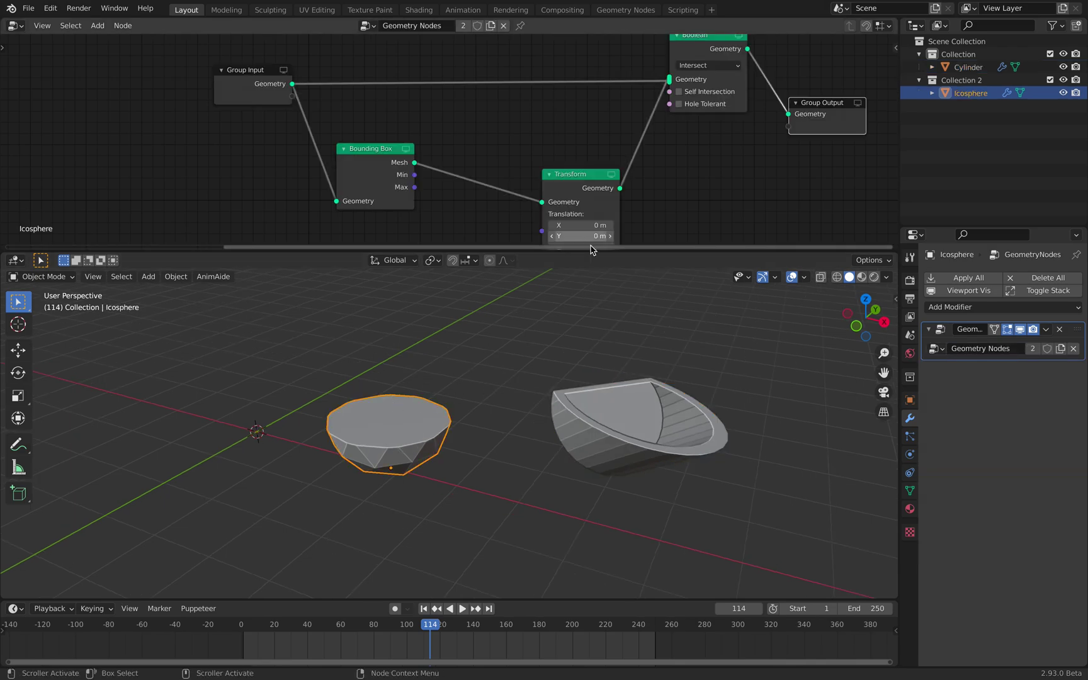
pyautogui.moveTo(592, 252); pyautogui.dragTo(592, 353)
pyautogui.scroll(-15, 549, 281)
pyautogui.moveTo(436, 207); pyautogui.dragTo(501, 177, button='middle')
pyautogui.scroll(4, 675, 220)
pyautogui.scroll(3, 501, 178)
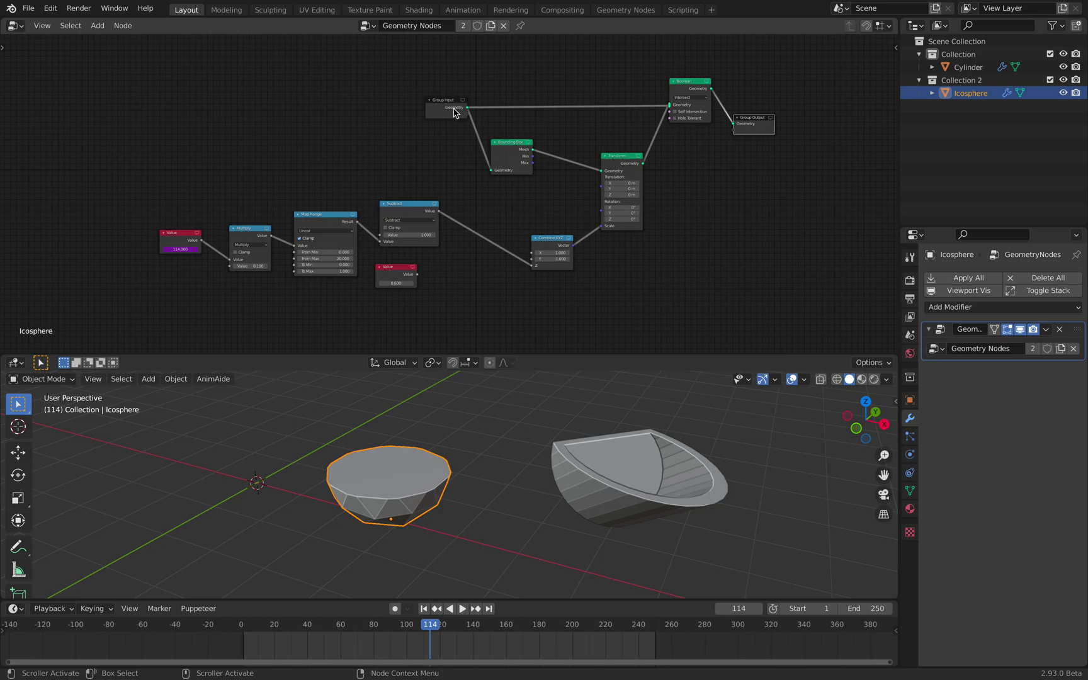
# Reposition the Group Input, Bounding Box and Transform nodes slightly while following the geometry flow into the Boolean node.
pyautogui.moveTo(452, 108); pyautogui.dragTo(447, 104)
pyautogui.scroll(3, 508, 130)
pyautogui.moveTo(556, 141); pyautogui.dragTo(513, 167, button='middle')
pyautogui.moveTo(486, 162); pyautogui.dragTo(519, 161)
pyautogui.scroll(2, 545, 160)
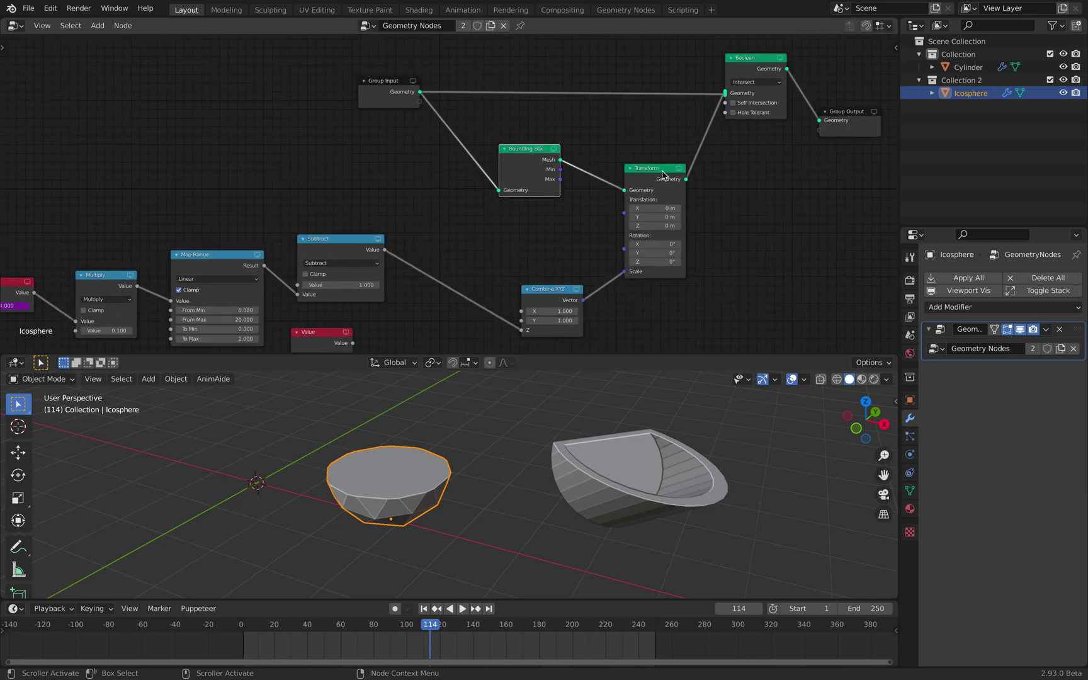
pyautogui.moveTo(662, 172); pyautogui.dragTo(667, 174)
pyautogui.moveTo(536, 150); pyautogui.dragTo(555, 142)
pyautogui.scroll(1, 567, 124)
pyautogui.scroll(-1, 541, 202)
pyautogui.moveTo(558, 163); pyautogui.dragTo(577, 162, button='middle')
pyautogui.moveTo(688, 175); pyautogui.dragTo(682, 153)
pyautogui.moveTo(681, 152); pyautogui.dragTo(566, 192, button='middle')
pyautogui.click(294, 121)
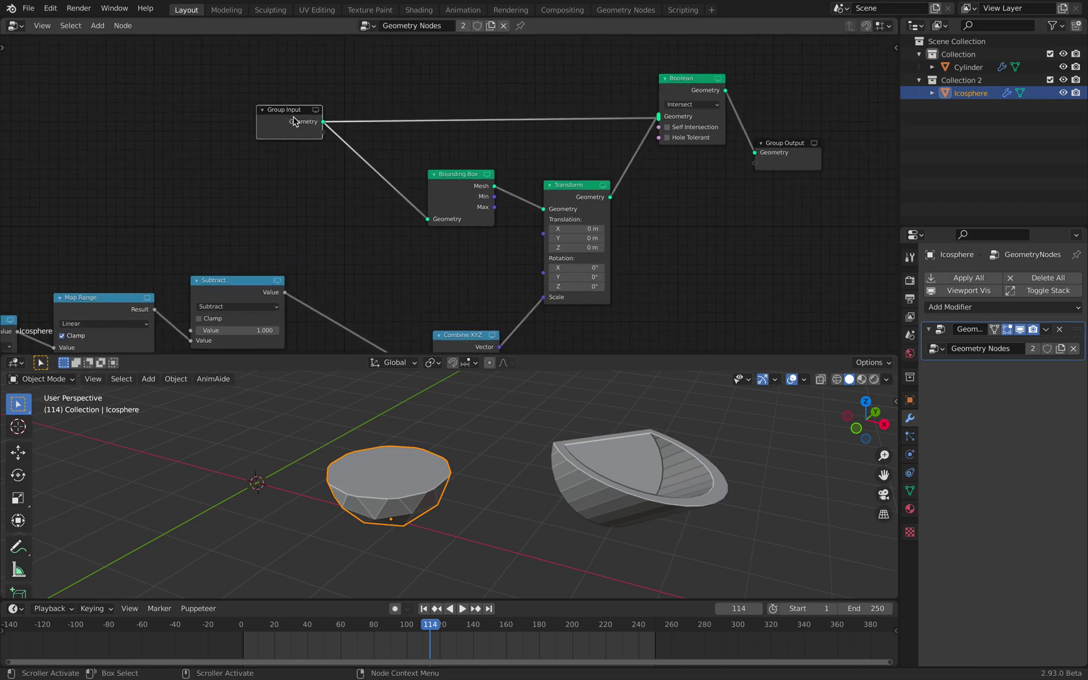
pyautogui.moveTo(713, 155); pyautogui.dragTo(727, 128, button='middle')
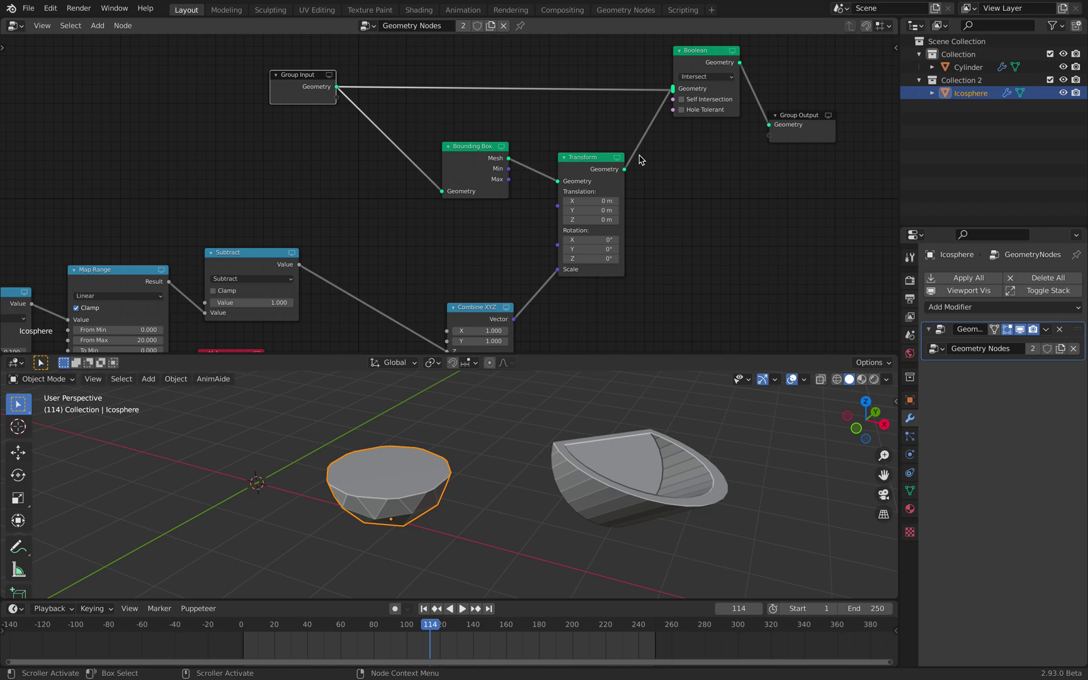
# Shift the Combine XYZ and Transform nodes slightly and scrub the animation to frame 138 to check the cut.
pyautogui.scroll(-1, 543, 286)
pyautogui.moveTo(543, 286); pyautogui.dragTo(576, 256, button='middle')
pyautogui.moveTo(510, 276); pyautogui.dragTo(500, 252)
pyautogui.moveTo(546, 251); pyautogui.dragTo(568, 277, button='middle')
pyautogui.moveTo(633, 166); pyautogui.dragTo(633, 163)
pyautogui.moveTo(574, 211); pyautogui.dragTo(619, 158, button='middle')
pyautogui.scroll(-1, 585, 196)
pyautogui.moveTo(584, 195); pyautogui.dragTo(617, 189, button='middle')
pyautogui.press('space')
pyautogui.moveTo(330, 632); pyautogui.dragTo(469, 621)
# Follow the node chain that drives the scale, spacing out the animated Value, Multiply and Map Range nodes slightly.
pyautogui.moveTo(159, 239); pyautogui.dragTo(226, 196, button='middle')
pyautogui.scroll(1, 226, 196)
pyautogui.moveTo(190, 187); pyautogui.dragTo(173, 175)
pyautogui.scroll(1, 233, 177)
pyautogui.moveTo(233, 177)
pyautogui.mouseDown(button='middle')
pyautogui.moveTo(197, 175)
pyautogui.moveTo(214, 180)
pyautogui.mouseUp(button='middle')
pyautogui.moveTo(262, 172); pyautogui.dragTo(262, 166)
pyautogui.moveTo(396, 155)
pyautogui.mouseDown()
pyautogui.moveTo(396, 141)
pyautogui.moveTo(401, 153)
pyautogui.mouseUp()
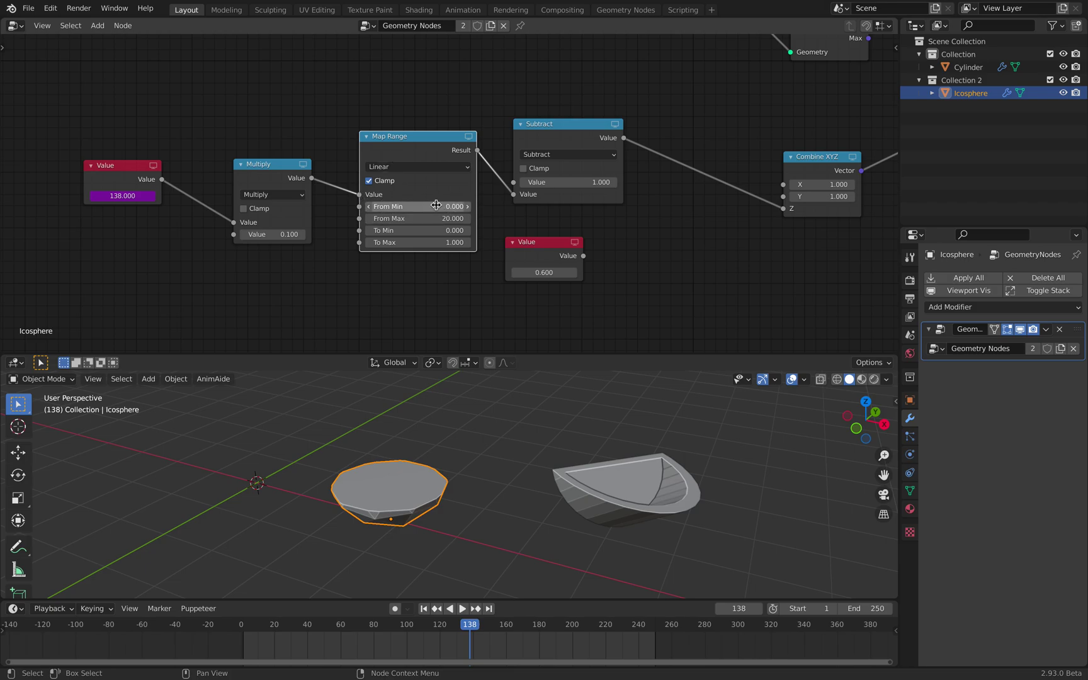
pyautogui.scroll(2, 450, 209)
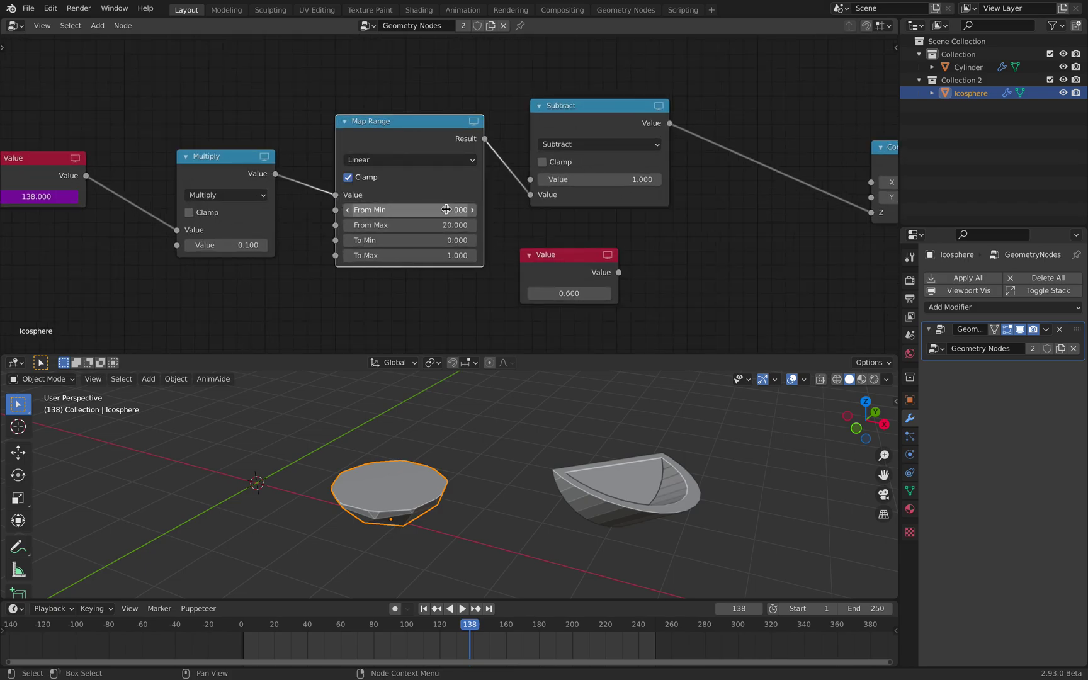
pyautogui.scroll(-3, 464, 252)
pyautogui.moveTo(539, 231); pyautogui.dragTo(435, 236, button='middle')
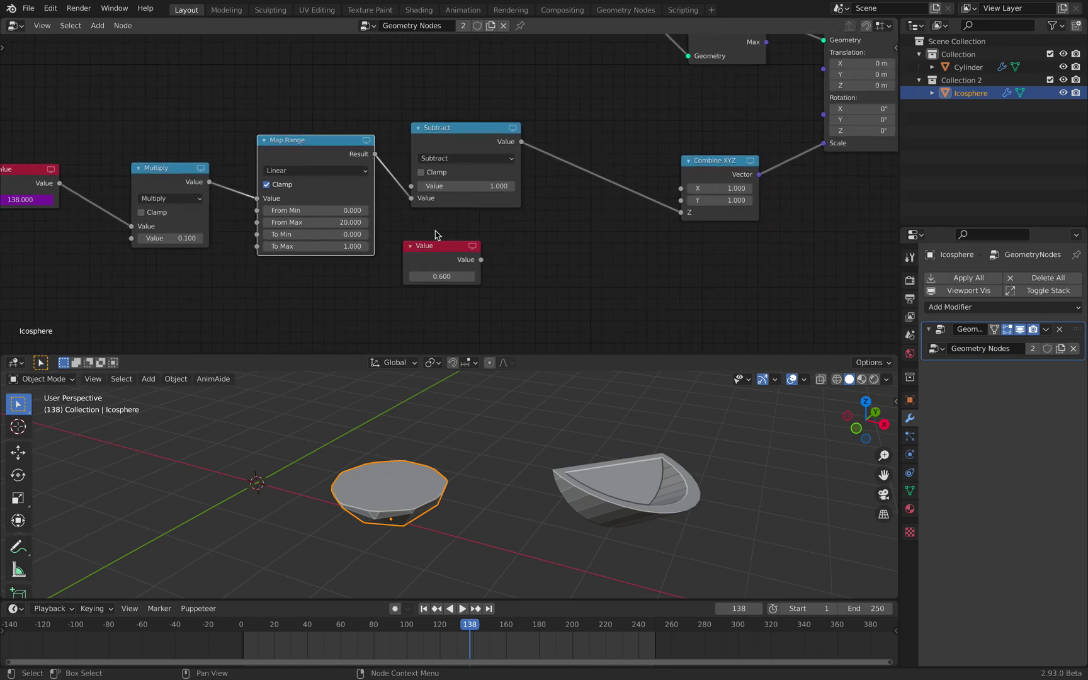
# Move the Subtract node further from Map Range and delete the unconnected 0.600 Value node.
pyautogui.moveTo(485, 135); pyautogui.dragTo(544, 132)
pyautogui.moveTo(440, 247); pyautogui.dragTo(530, 248)
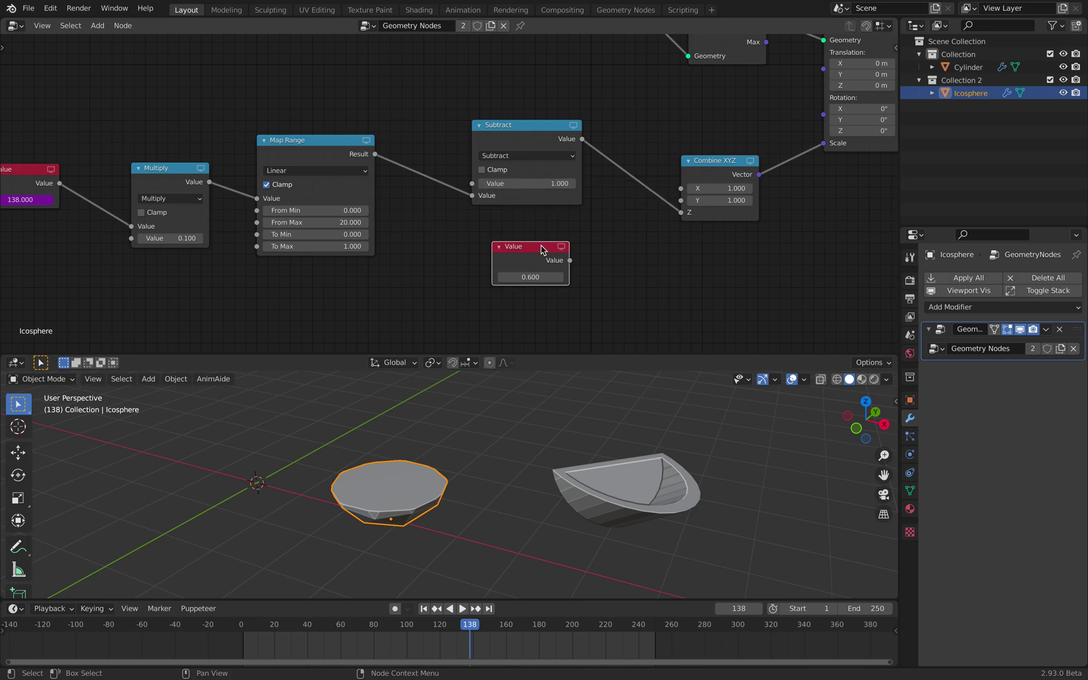
pyautogui.press('x')
# Reposition the Combine XYZ node beneath the Bounding Box node and save the file.
pyautogui.moveTo(656, 225); pyautogui.dragTo(557, 241, button='middle')
pyautogui.moveTo(596, 188); pyautogui.dragTo(602, 168)
pyautogui.moveTo(600, 172); pyautogui.dragTo(537, 209, button='middle')
pyautogui.hotkey('ctrl', 's')
pyautogui.moveTo(613, 200); pyautogui.dragTo(484, 218, button='middle')
pyautogui.scroll(2, 484, 217)
pyautogui.moveTo(431, 230); pyautogui.dragTo(442, 250)
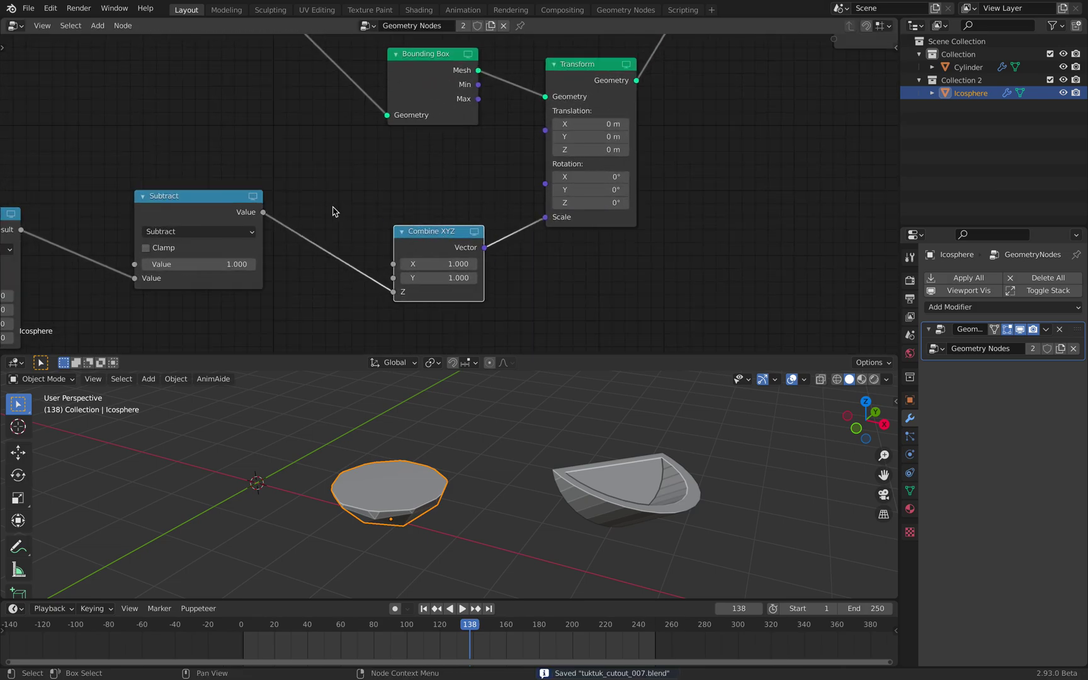
# Preview the animation to frame 129 and move the Group Output node further away from the Boolean node.
pyautogui.scroll(-2, 476, 245)
pyautogui.press('space')
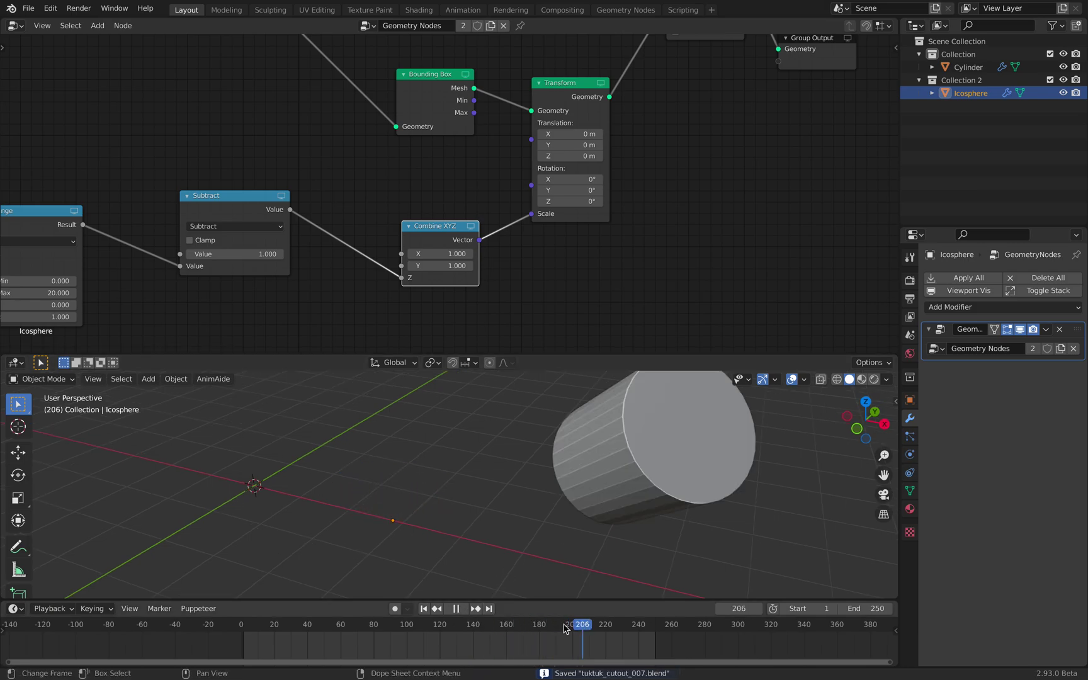
pyautogui.press('space')
pyautogui.moveTo(598, 130); pyautogui.dragTo(401, 237, button='middle')
pyautogui.scroll(-3, 401, 237)
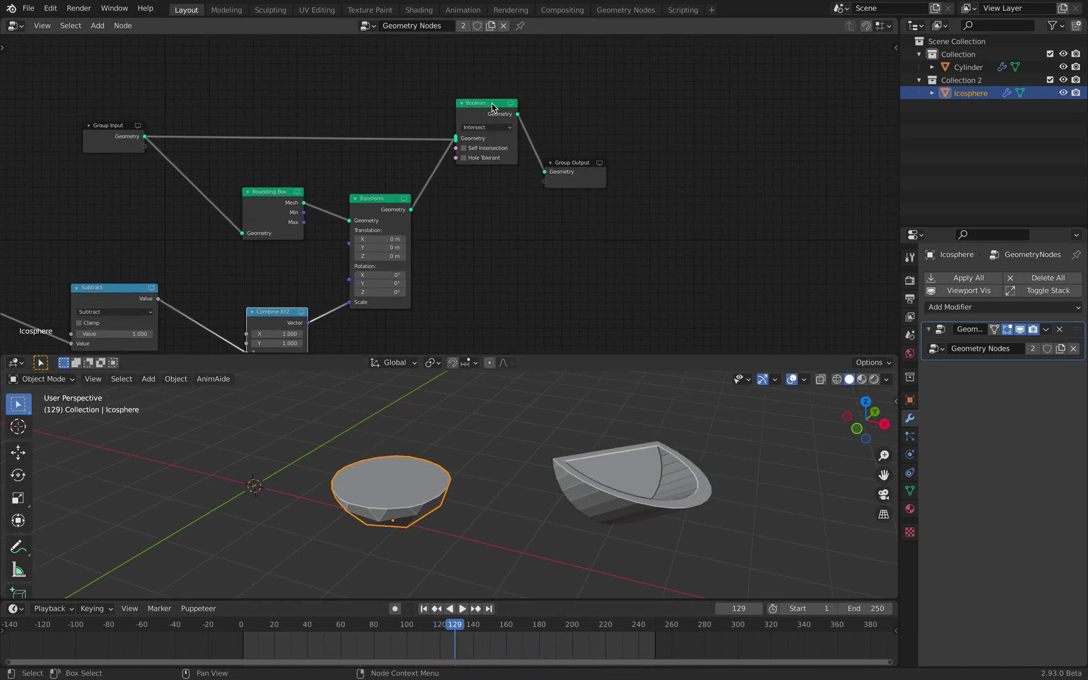
pyautogui.scroll(1, 441, 195)
pyautogui.moveTo(445, 198); pyautogui.dragTo(487, 183, button='middle')
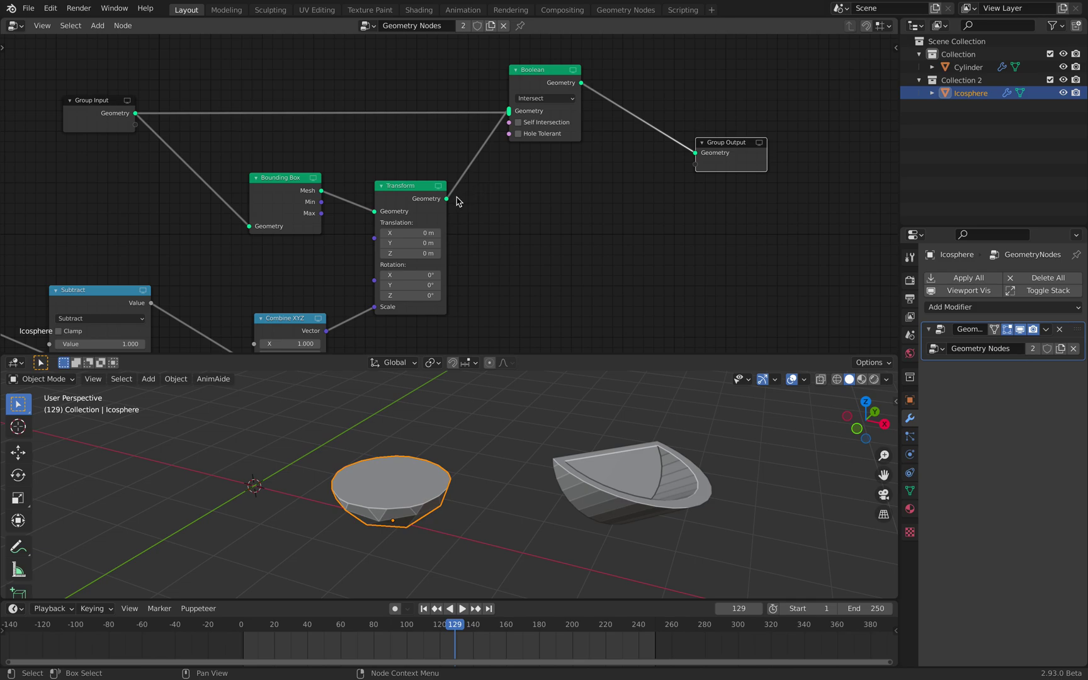
# Connect the Transform node's geometry directly to Group Output and scrub the timeline to watch the bounding boxes scale, ending at frame 66.
pyautogui.moveTo(446, 199); pyautogui.dragTo(672, 173)
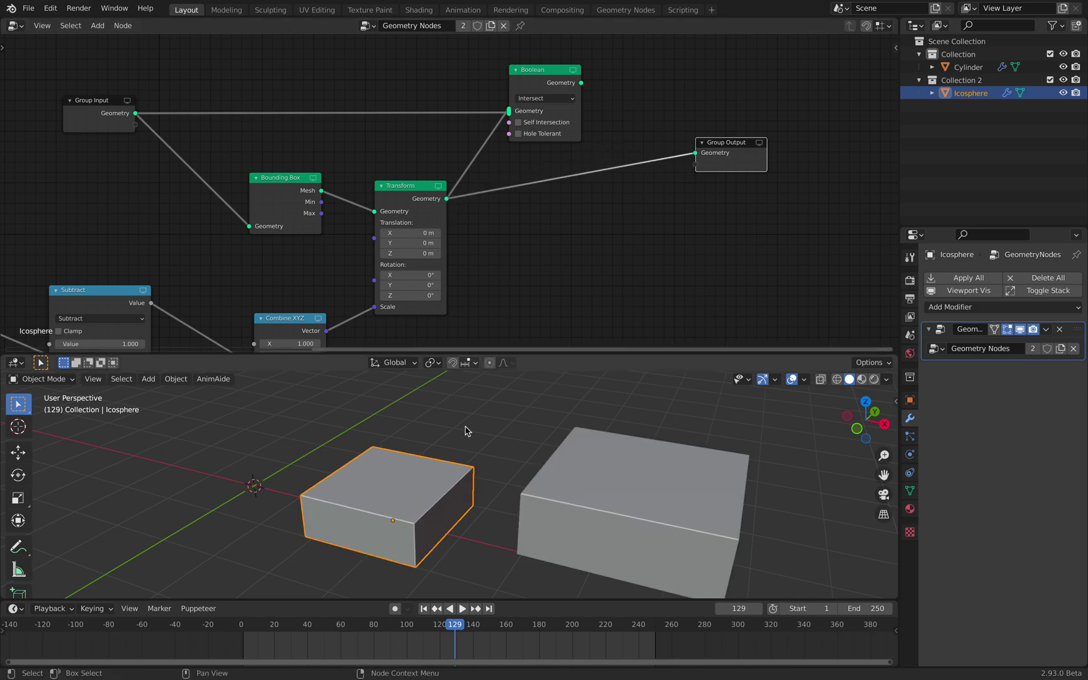
pyautogui.click(302, 632)
pyautogui.press('space')
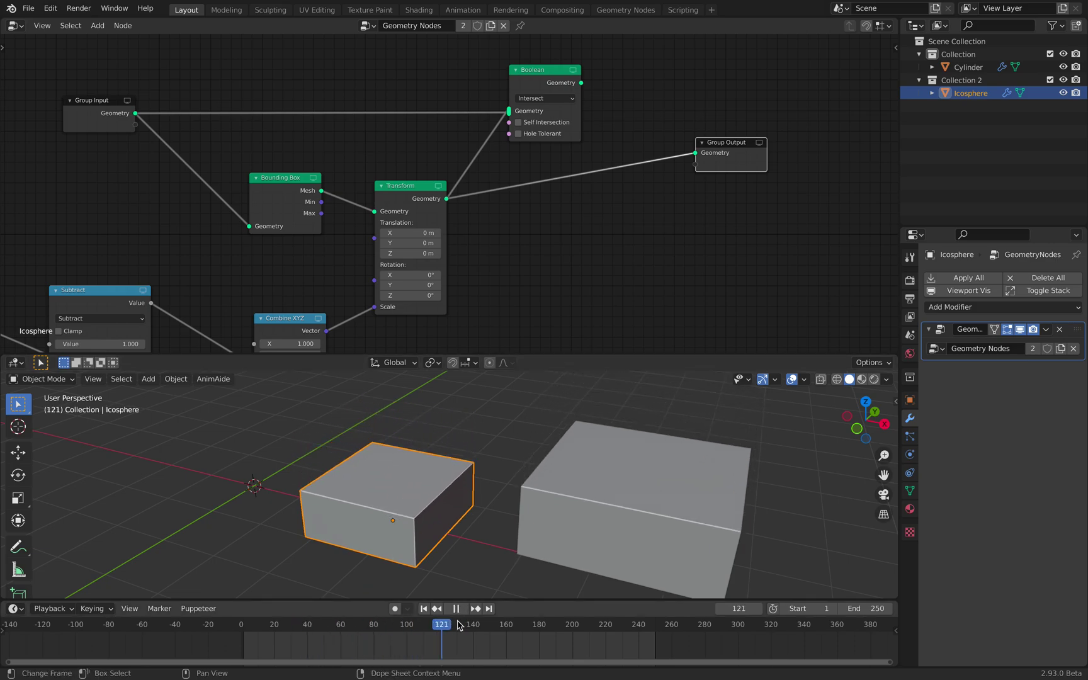
pyautogui.moveTo(347, 627); pyautogui.dragTo(431, 620)
pyautogui.press('space')
pyautogui.scroll(-5, 437, 532)
pyautogui.moveTo(437, 532); pyautogui.dragTo(451, 511, button='middle')
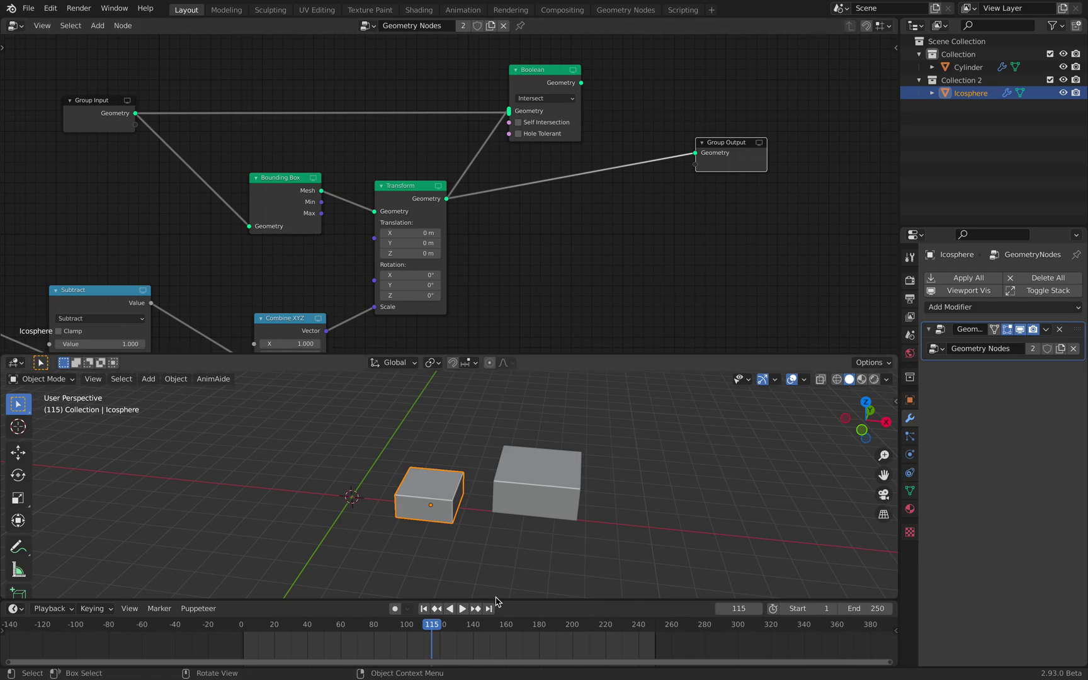
pyautogui.moveTo(482, 623); pyautogui.dragTo(350, 622)
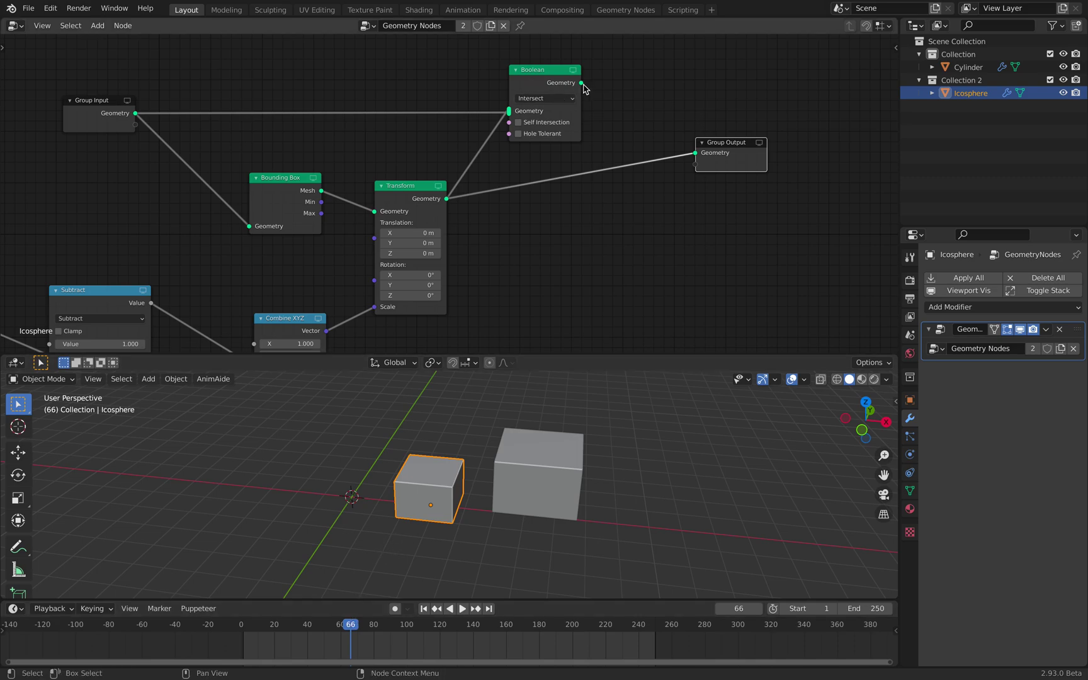
# Reconnect the Boolean node's geometry to Group Output and move Group Output closer to it.
pyautogui.moveTo(581, 83); pyautogui.dragTo(635, 107)
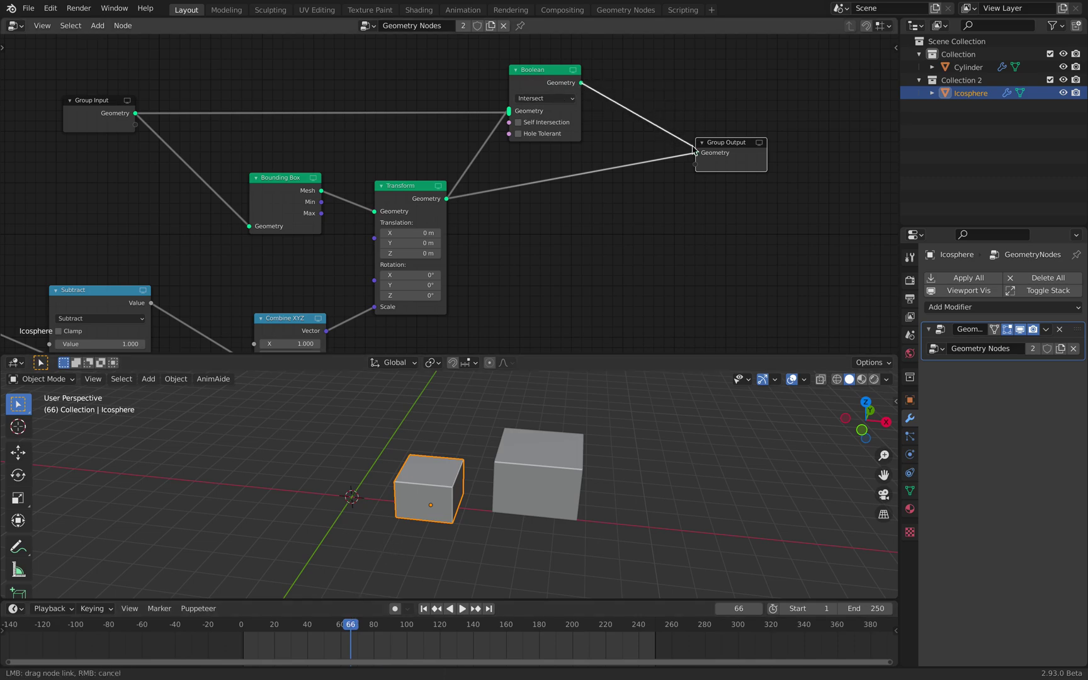
pyautogui.moveTo(692, 150)
pyautogui.mouseDown()
pyautogui.moveTo(685, 163)
pyautogui.moveTo(716, 172)
pyautogui.moveTo(697, 158)
pyautogui.mouseUp()
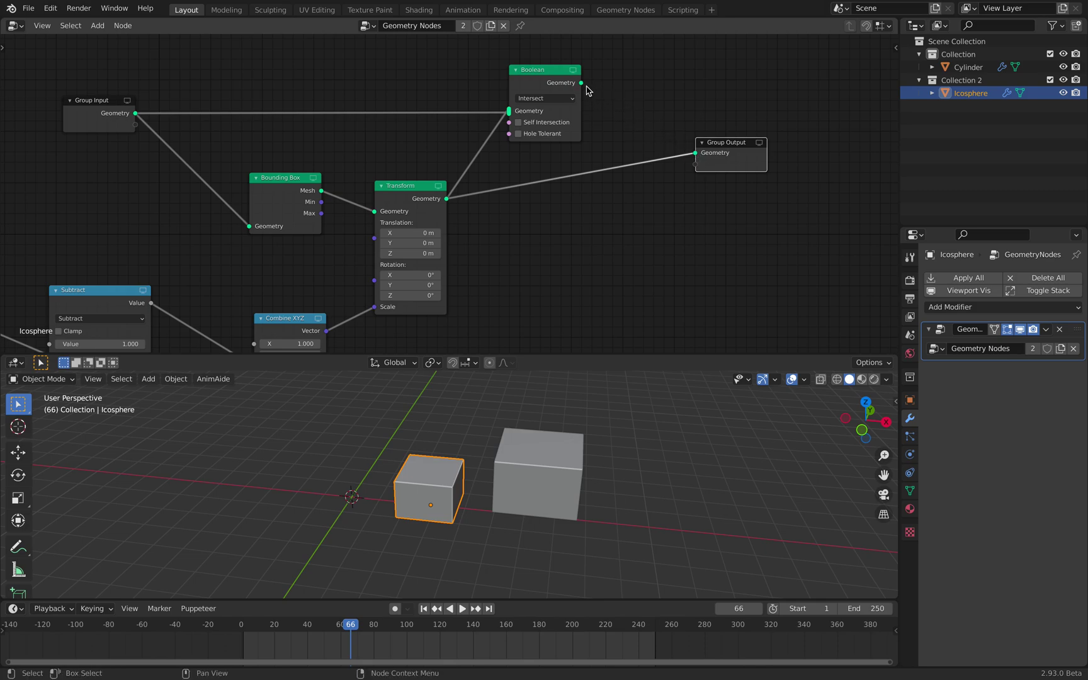
pyautogui.moveTo(585, 86); pyautogui.dragTo(649, 114)
pyautogui.moveTo(695, 156); pyautogui.dragTo(659, 157)
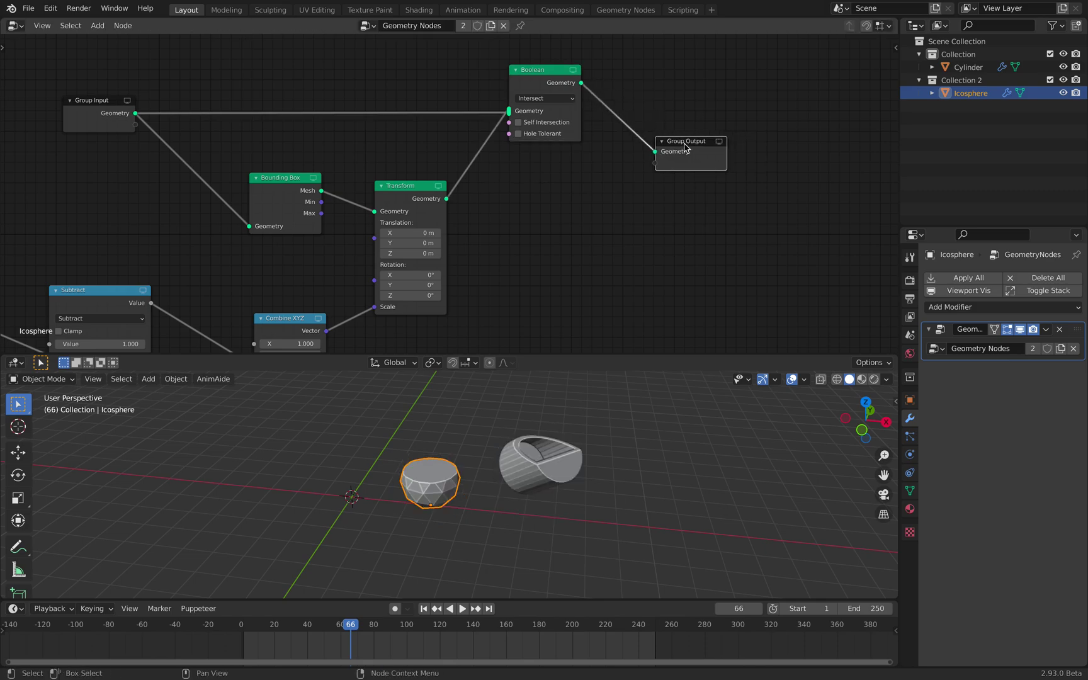
# Play and scrub the animation to frame 73 to inspect the Boolean cut on both objects.
pyautogui.press('space')
pyautogui.moveTo(429, 626); pyautogui.dragTo(362, 629)
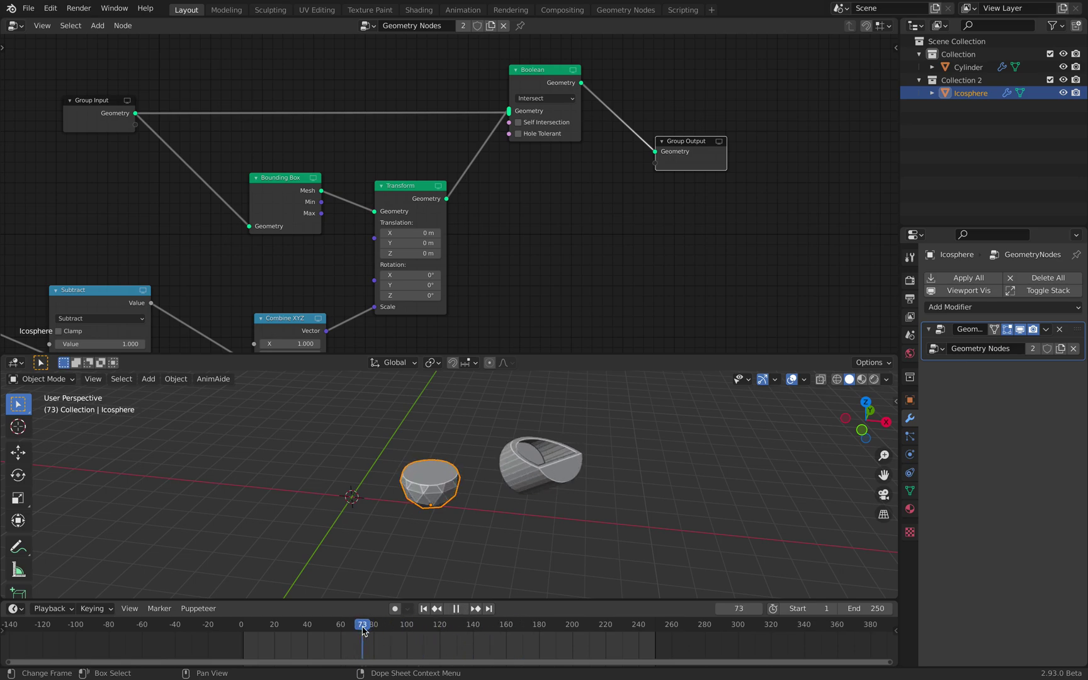
pyautogui.press('space')
pyautogui.moveTo(488, 476)
pyautogui.mouseDown(button='middle')
pyautogui.moveTo(467, 486)
pyautogui.moveTo(494, 469)
pyautogui.mouseUp(button='middle')
pyautogui.scroll(1, 467, 485)
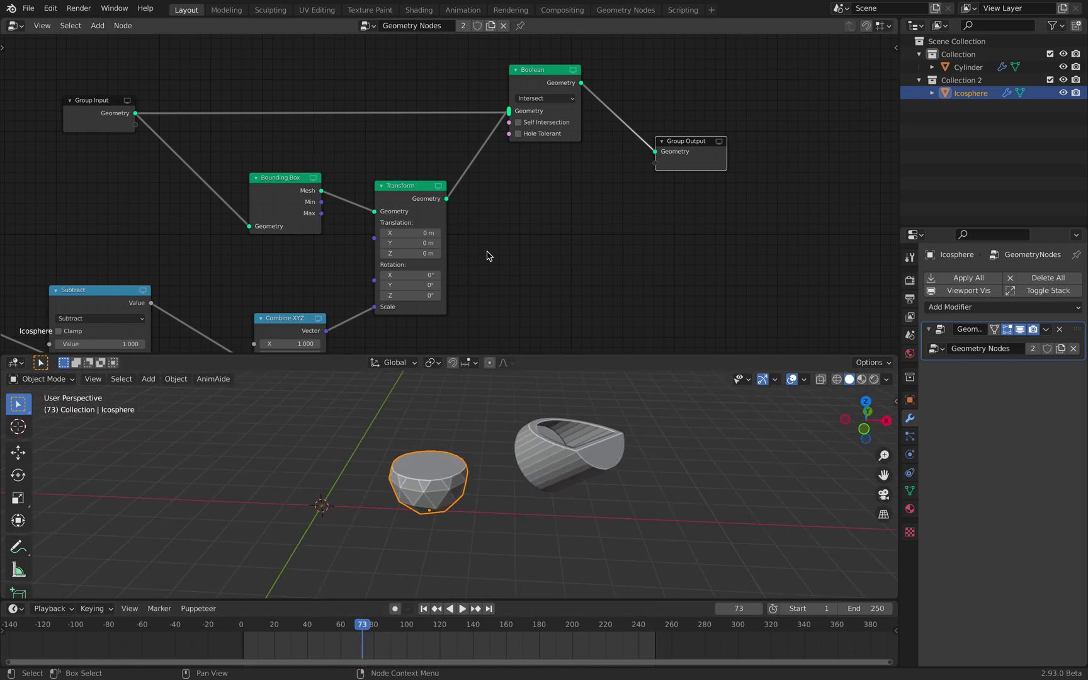
# Gather the Group Input, Value, Multiply and Map Range nodes together and expose Map Range's From Max as a group input.
pyautogui.hscroll(-8, 488, 255)
pyautogui.scroll(-3, 488, 255)
pyautogui.scroll(3, 487, 252)
pyautogui.scroll(6, 487, 255)
pyautogui.scroll(-2, 488, 255)
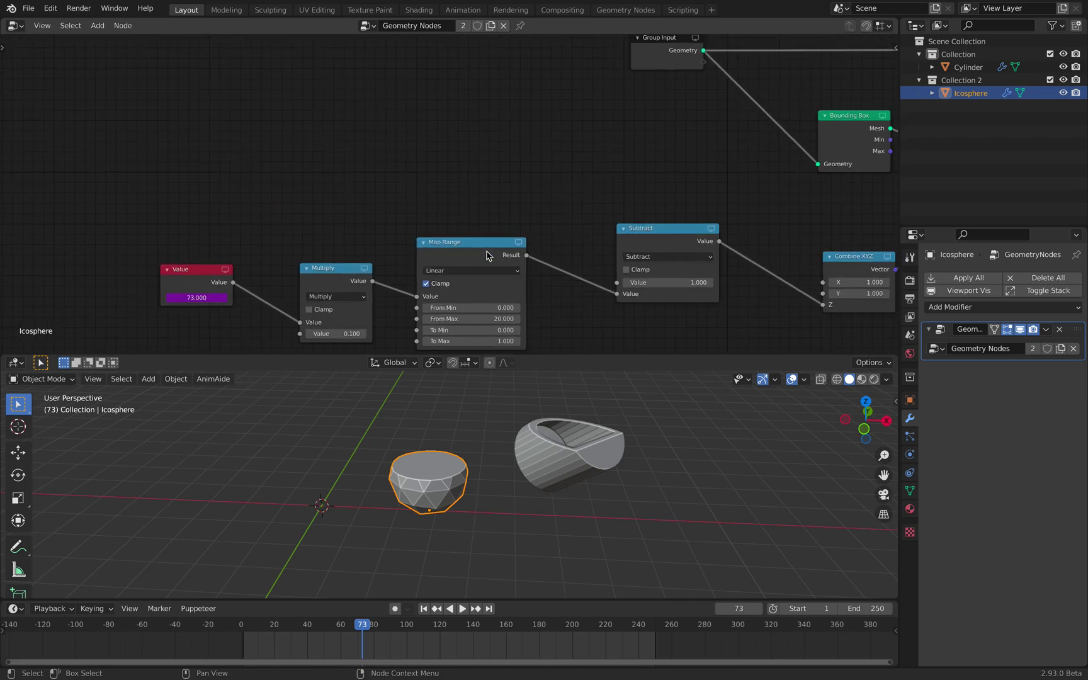
pyautogui.moveTo(654, 59); pyautogui.dragTo(182, 178)
pyautogui.scroll(1, 185, 180)
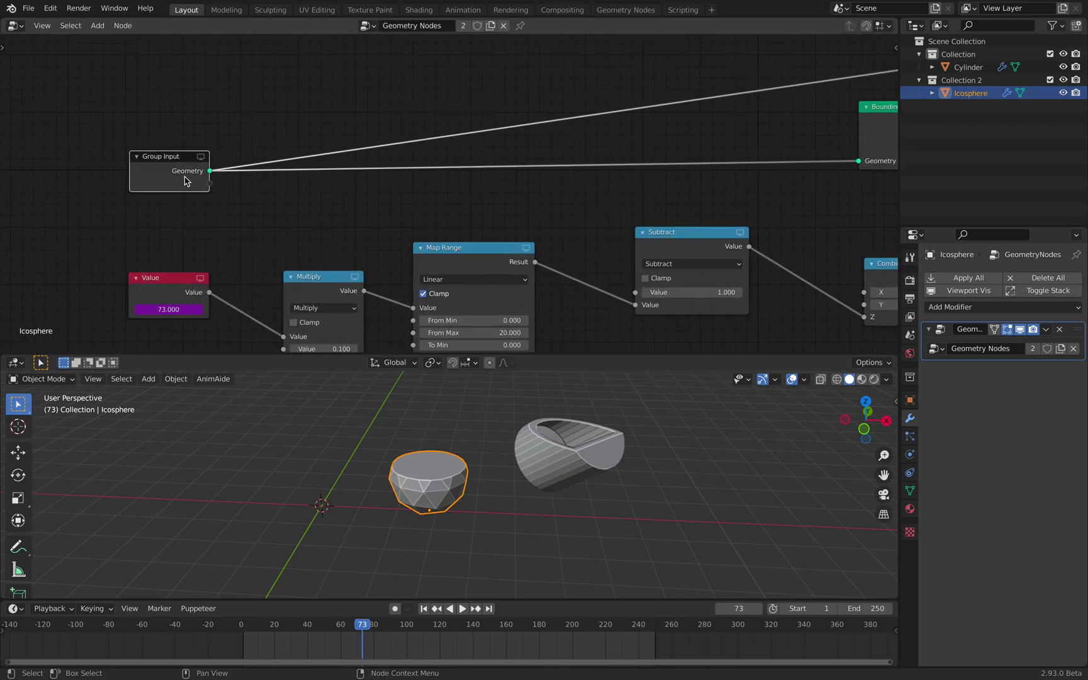
pyautogui.moveTo(184, 288); pyautogui.dragTo(198, 241)
pyautogui.moveTo(334, 281); pyautogui.dragTo(333, 233)
pyautogui.moveTo(454, 246); pyautogui.dragTo(459, 210)
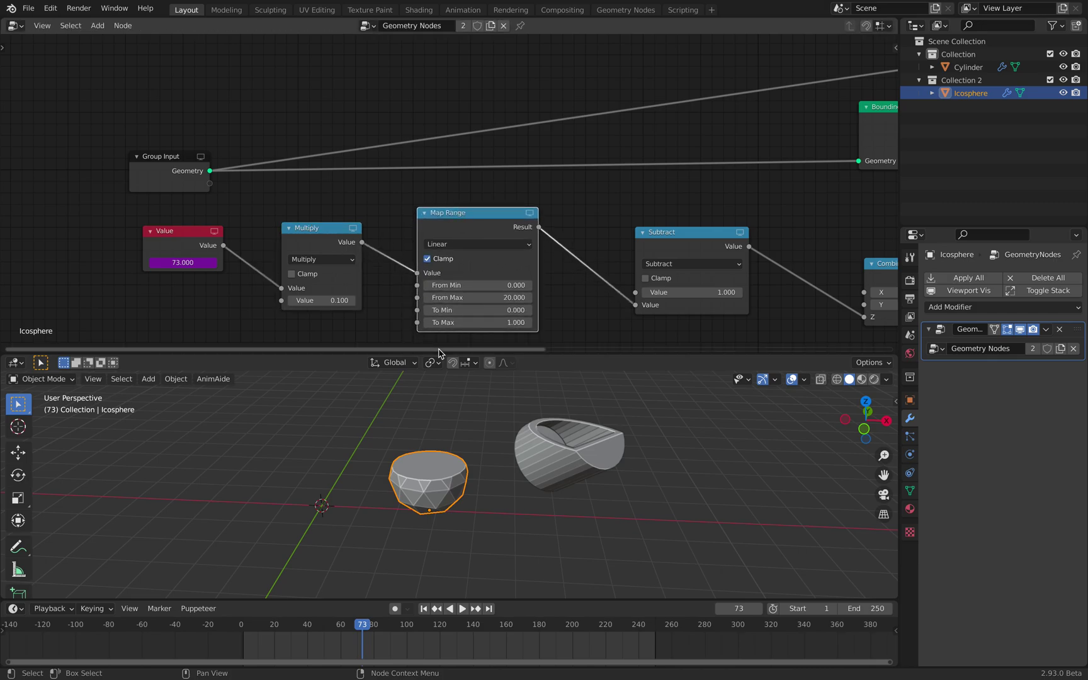
pyautogui.moveTo(417, 297); pyautogui.dragTo(210, 183)
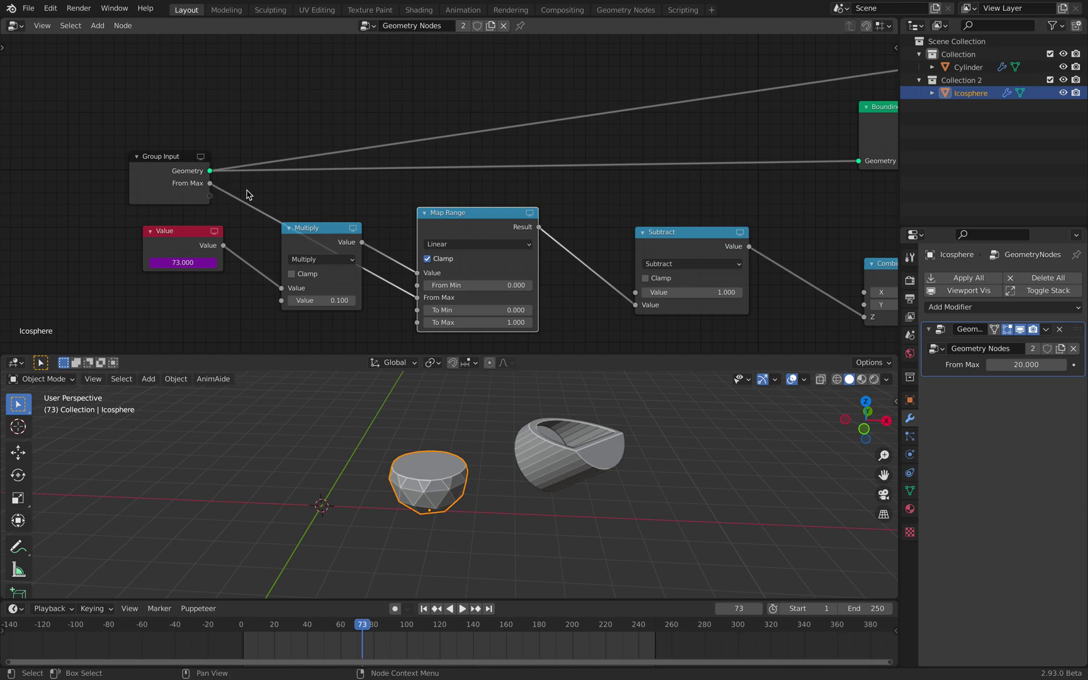
# Select the cylinder, collapse its Solidify modifier, and set From Max to 50 in its Geometry Nodes modifier.
pyautogui.click(581, 458)
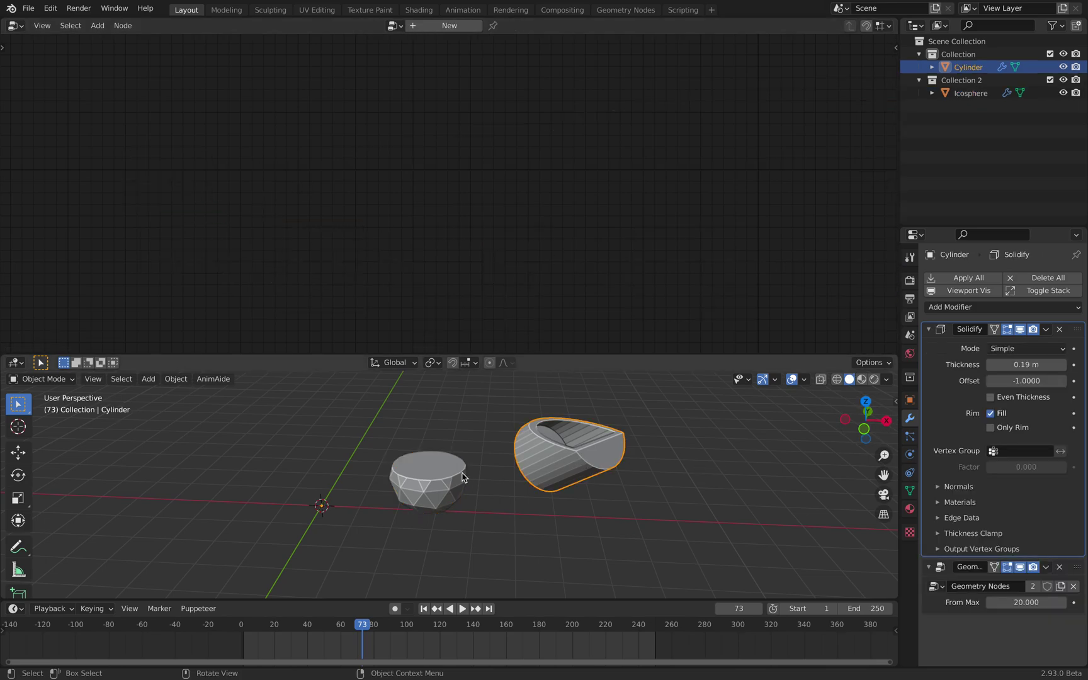
pyautogui.click(928, 329)
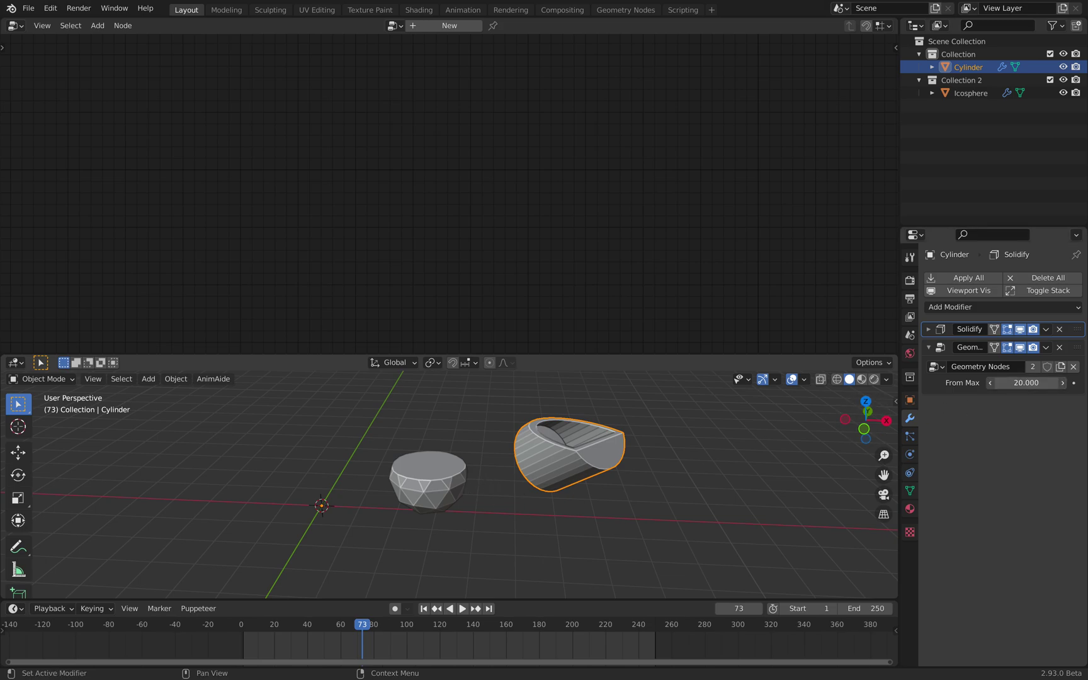
pyautogui.moveTo(1013, 384); pyautogui.dragTo(1038, 384)
pyautogui.click(1013, 385)
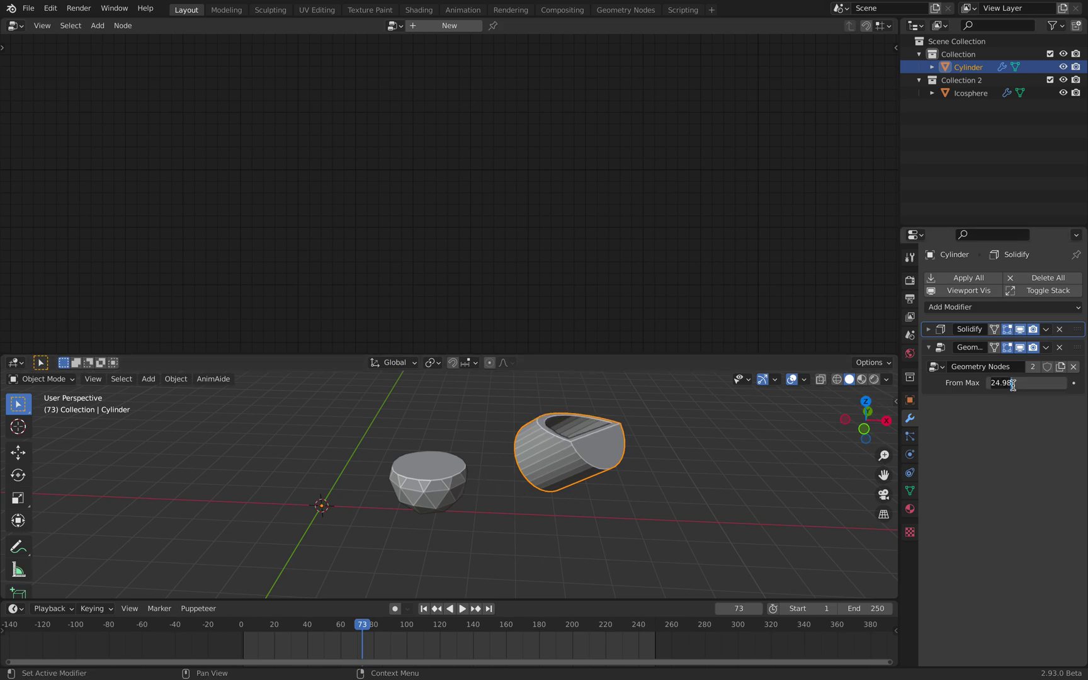
pyautogui.write('50')
pyautogui.press('Return')
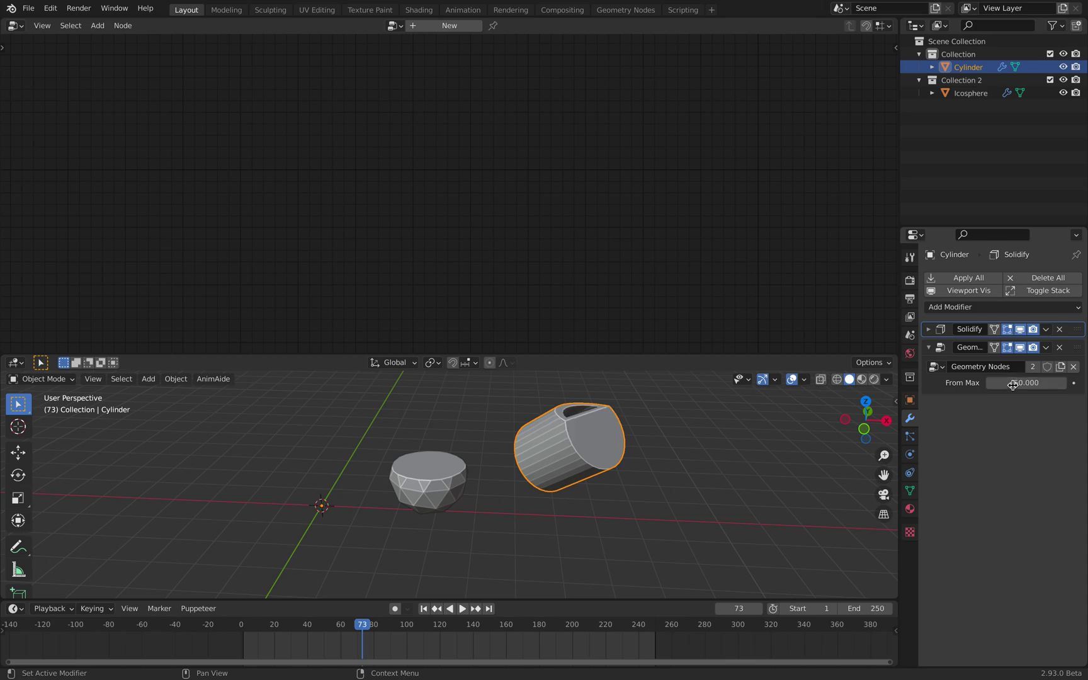
pyautogui.click(861, 609)
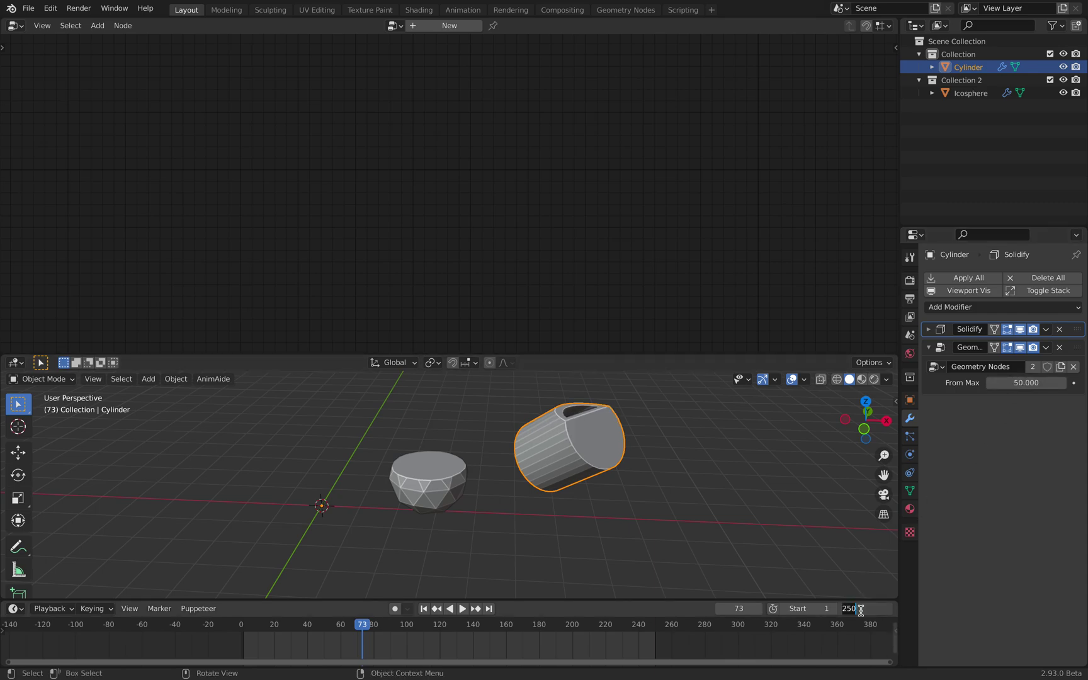
pyautogui.press('Return')
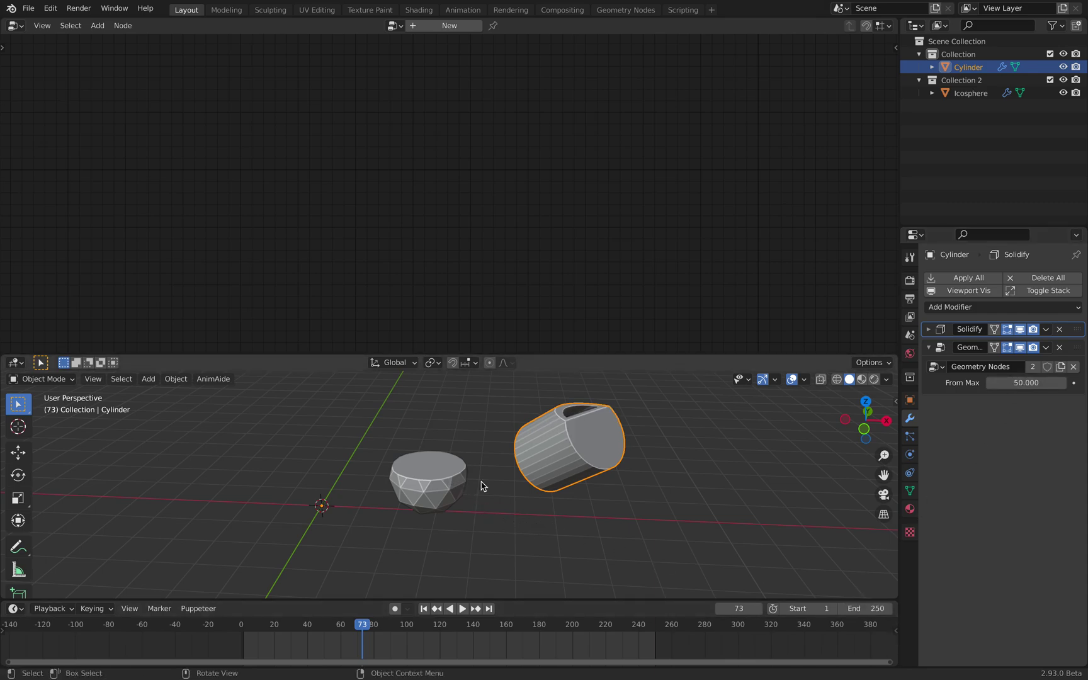
# Select the icosphere, extend the animation's end frame to 500, and play the animation to compare both objects' cutting speeds.
pyautogui.click(443, 473)
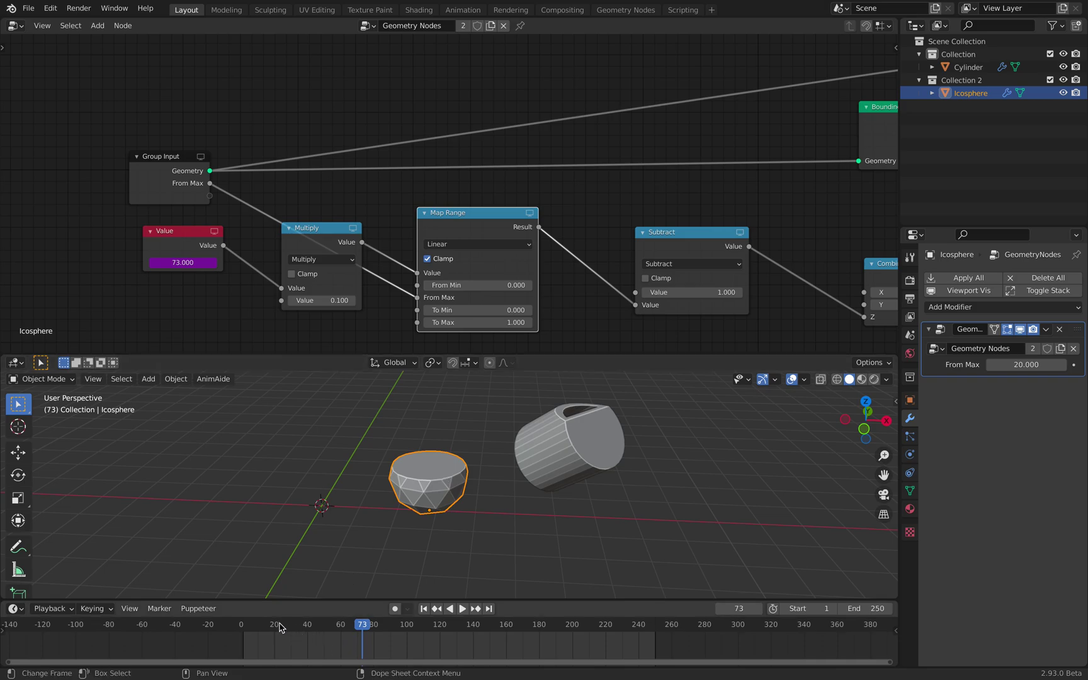
pyautogui.moveTo(280, 628); pyautogui.dragTo(623, 632)
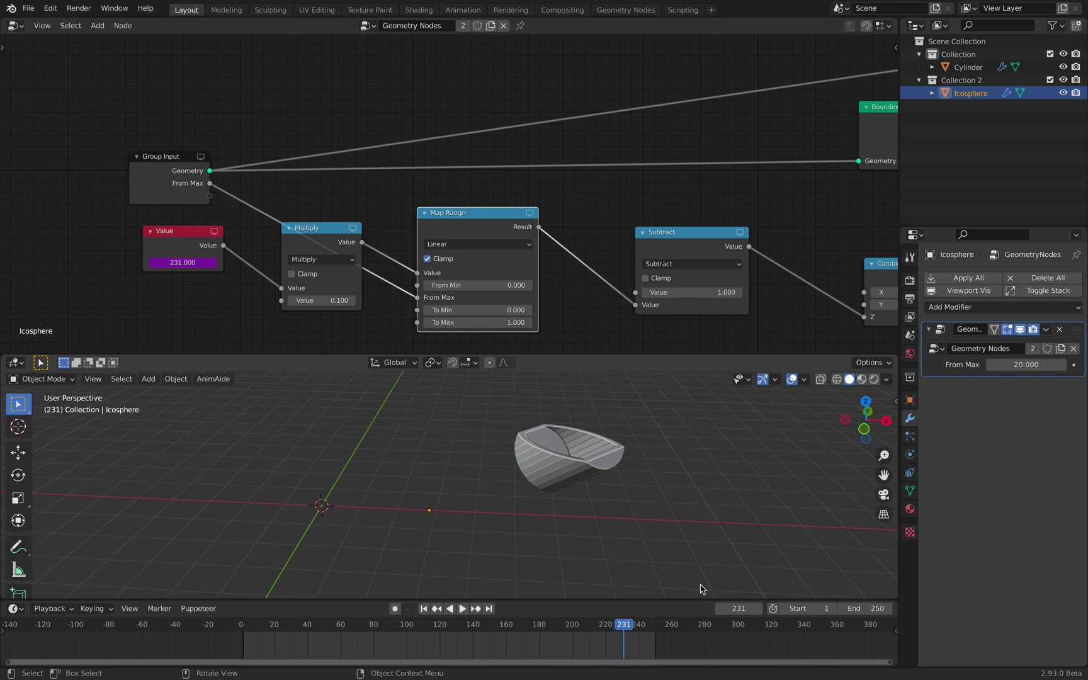
pyautogui.click(868, 608)
pyautogui.write('500')
pyautogui.press('Return')
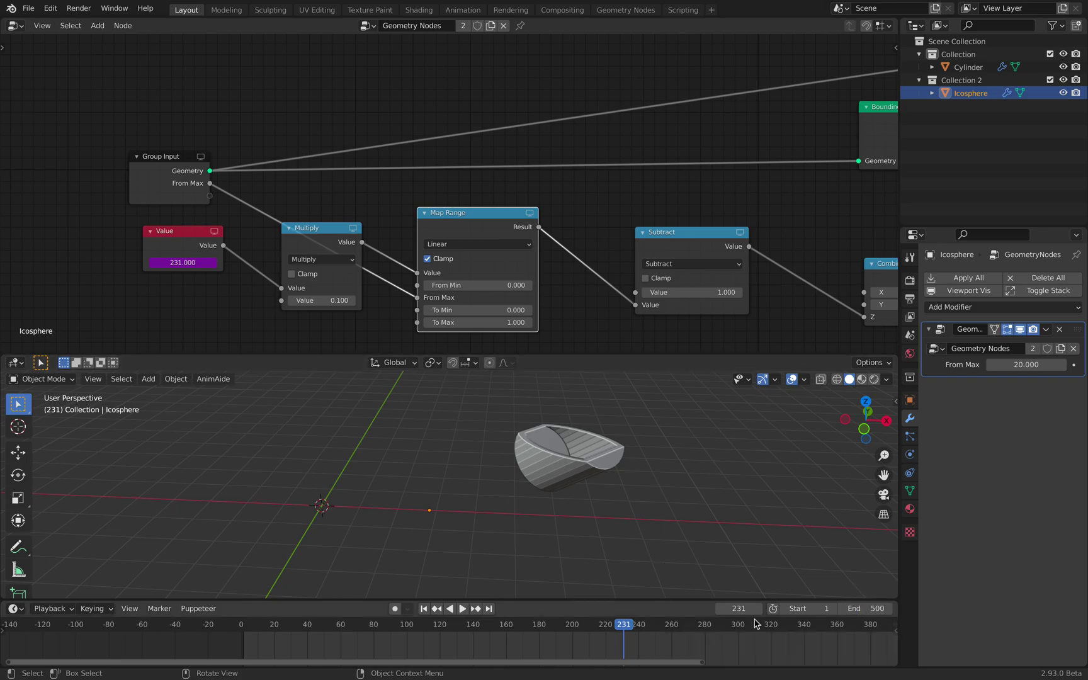
pyautogui.scroll(-4, 548, 635)
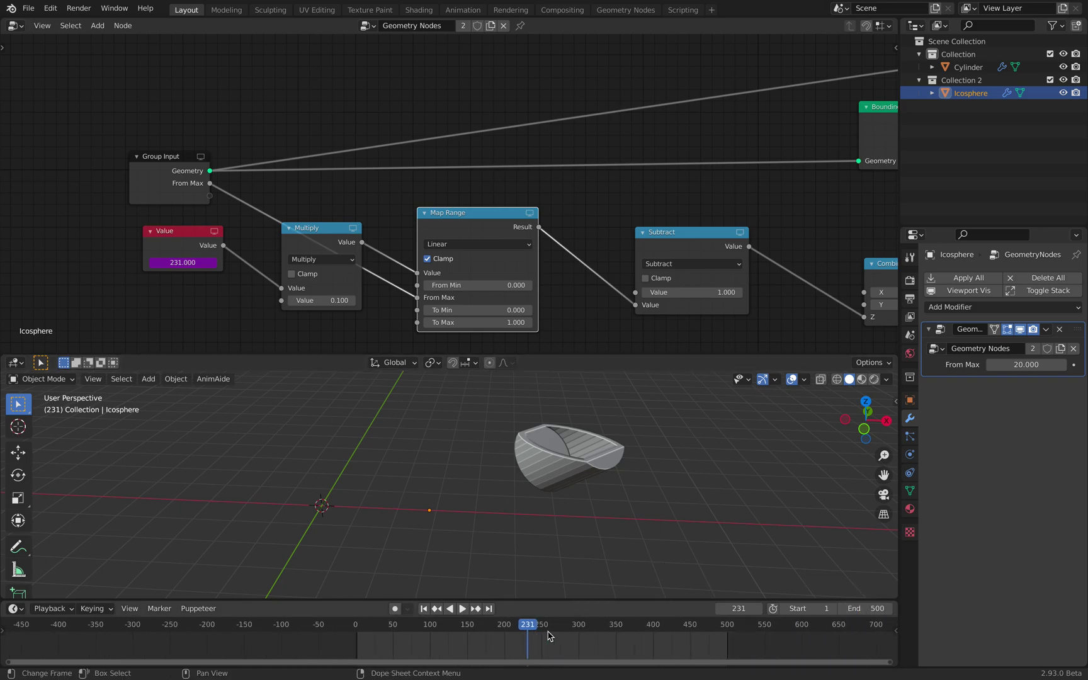
pyautogui.press('space')
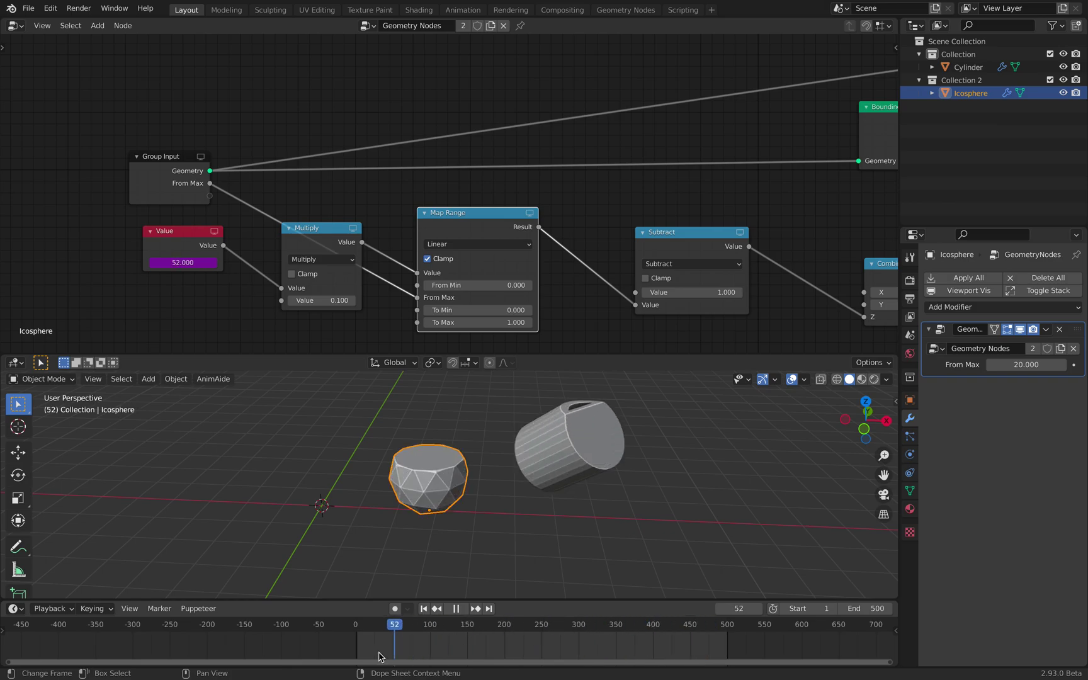
pyautogui.press('space')
# Stop playback, clear the selection, and add a torus mesh to the scene.
pyautogui.click(684, 464)
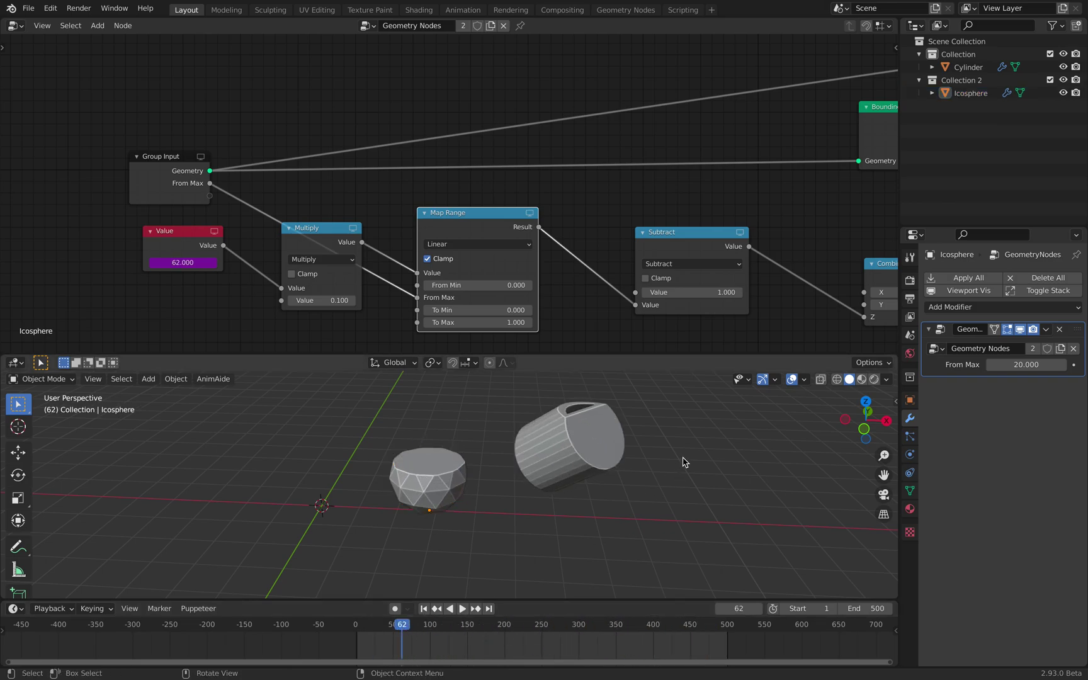
pyautogui.hotkey('shift', 'a')
pyautogui.moveTo(685, 462)
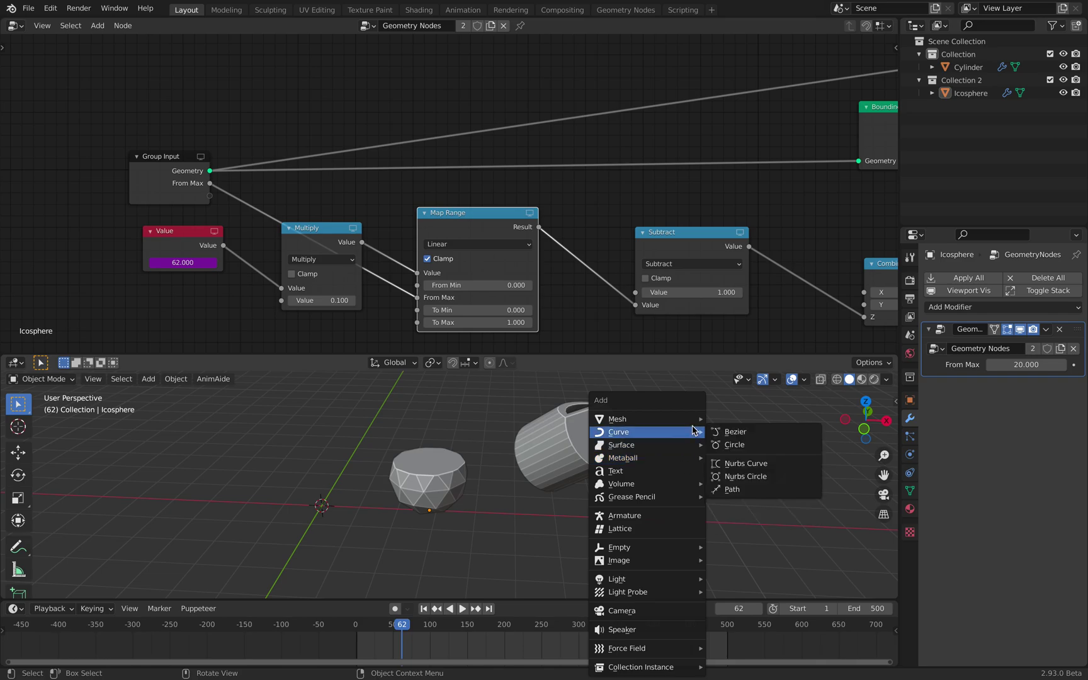
pyautogui.moveTo(693, 426)
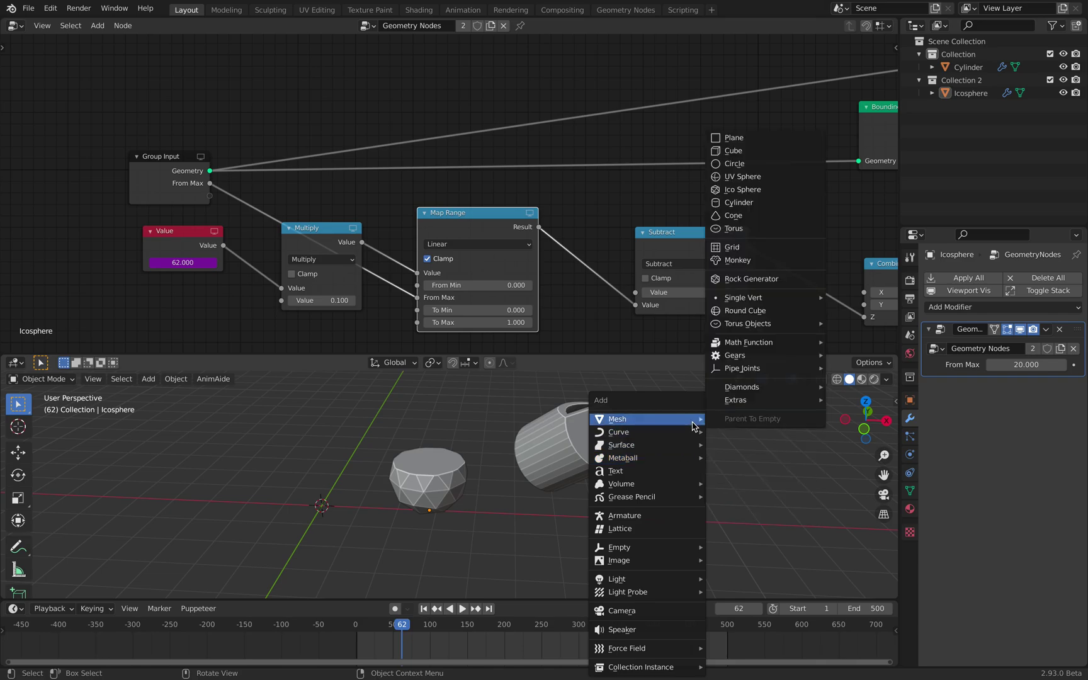
pyautogui.click(771, 228)
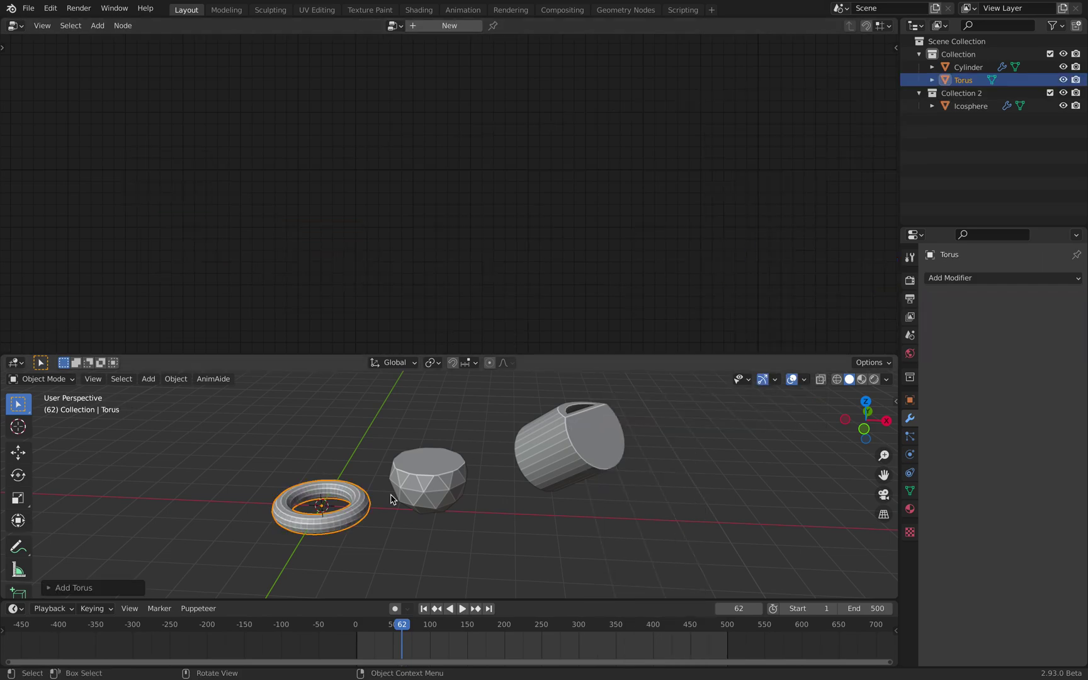
# Rotate the torus freely so its ring stands upright, and move it beside the icosphere, across the green axis line.
pyautogui.press('r')
pyautogui.press('r')
pyautogui.click(422, 524)
pyautogui.press('g')
pyautogui.click(356, 492)
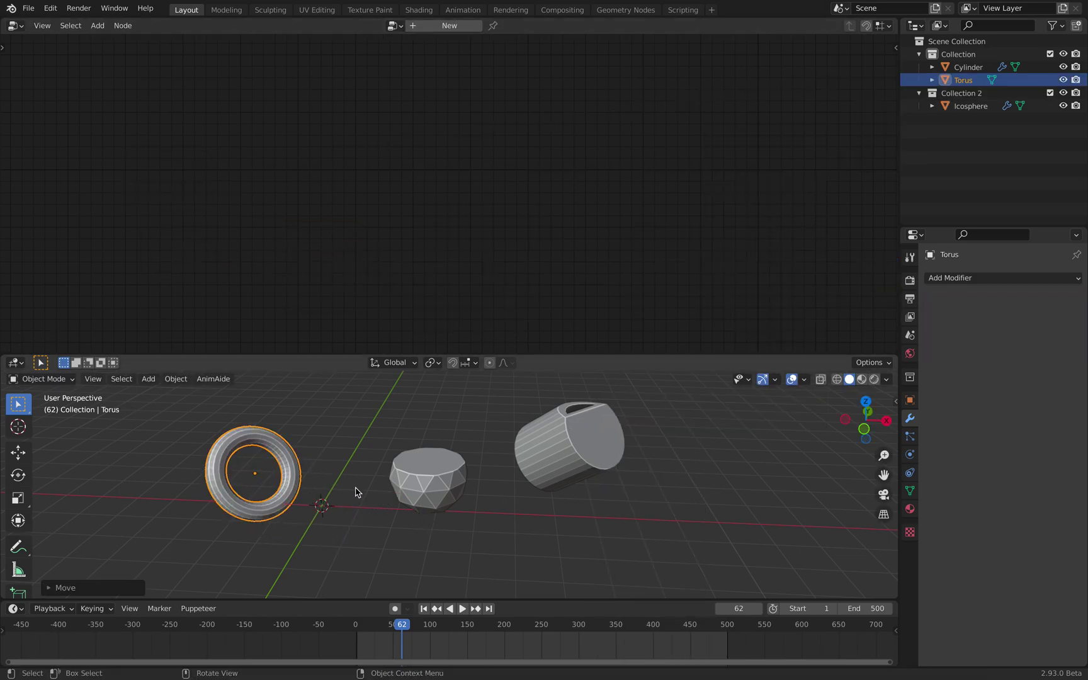
# Copy the icosphere's modifiers to the torus and select only the torus.
pyautogui.click(418, 472)
pyautogui.click(286, 478)
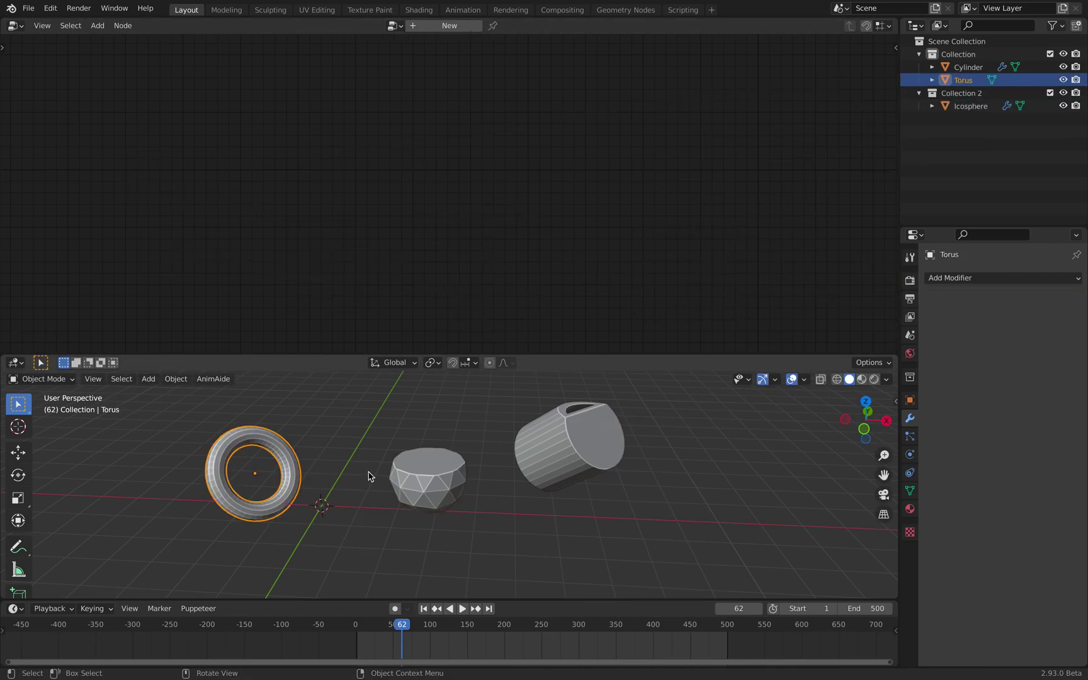
pyautogui.keyDown('shift'); pyautogui.click(401, 478); pyautogui.keyUp('shift')
pyautogui.hotkey('ctrl', 'l')
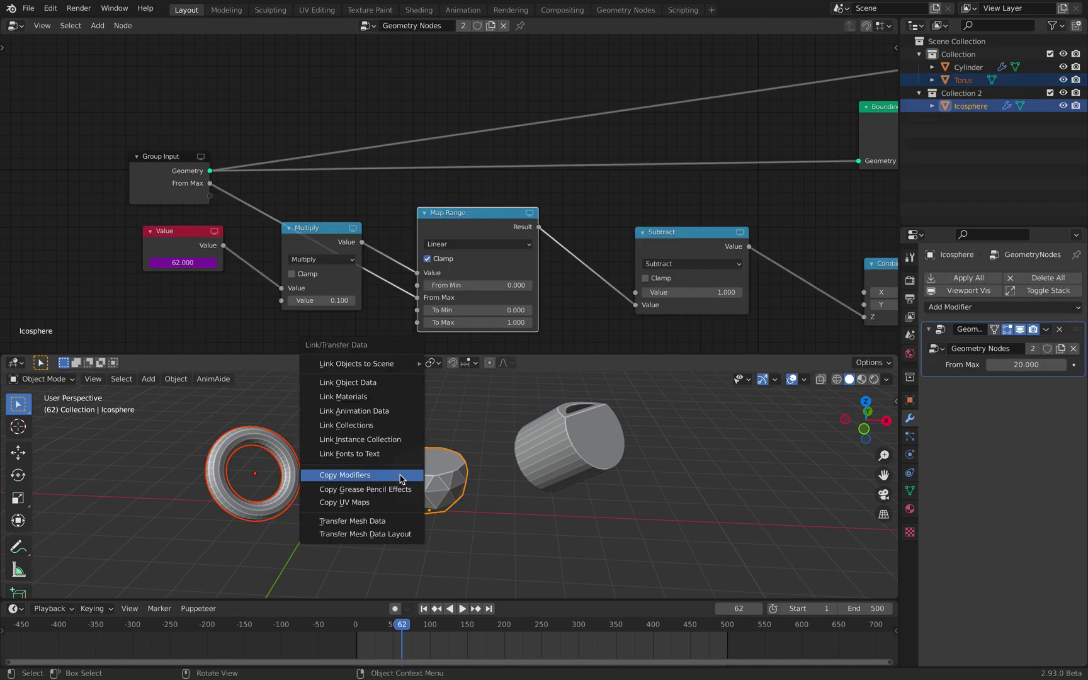
pyautogui.click(401, 478)
pyautogui.click(314, 458)
pyautogui.click(289, 459)
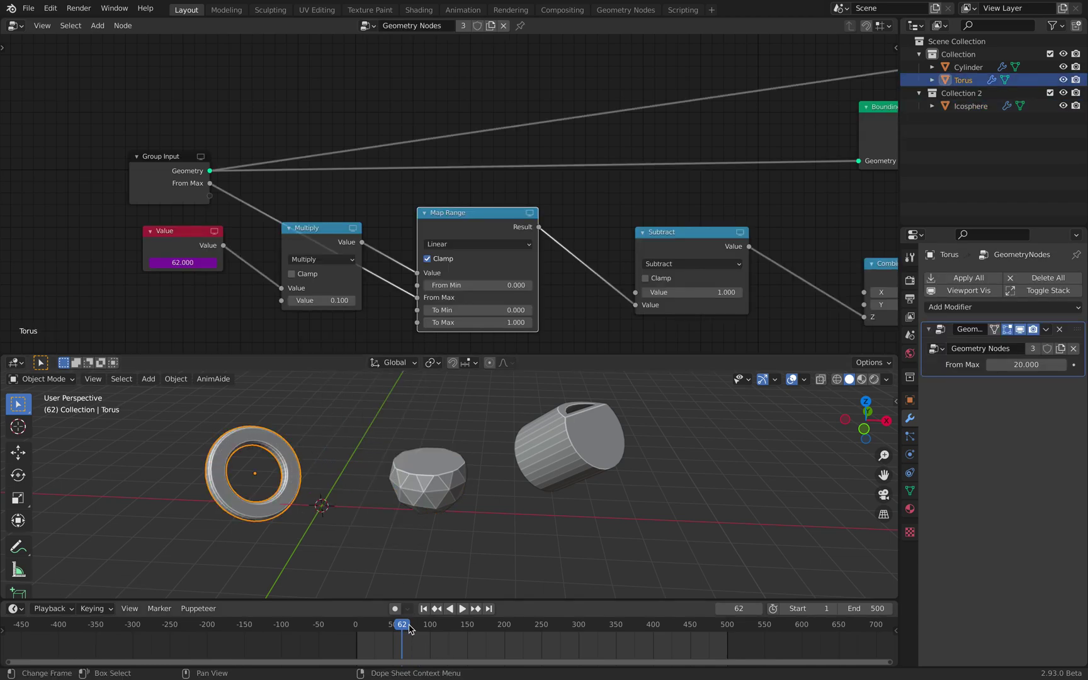
# Scrub the animation to frame 68 to check how the torus is cut, and reselect the torus.
pyautogui.moveTo(409, 628)
pyautogui.mouseDown()
pyautogui.moveTo(599, 626)
pyautogui.moveTo(335, 646)
pyautogui.moveTo(407, 637)
pyautogui.mouseUp()
pyautogui.click(326, 526)
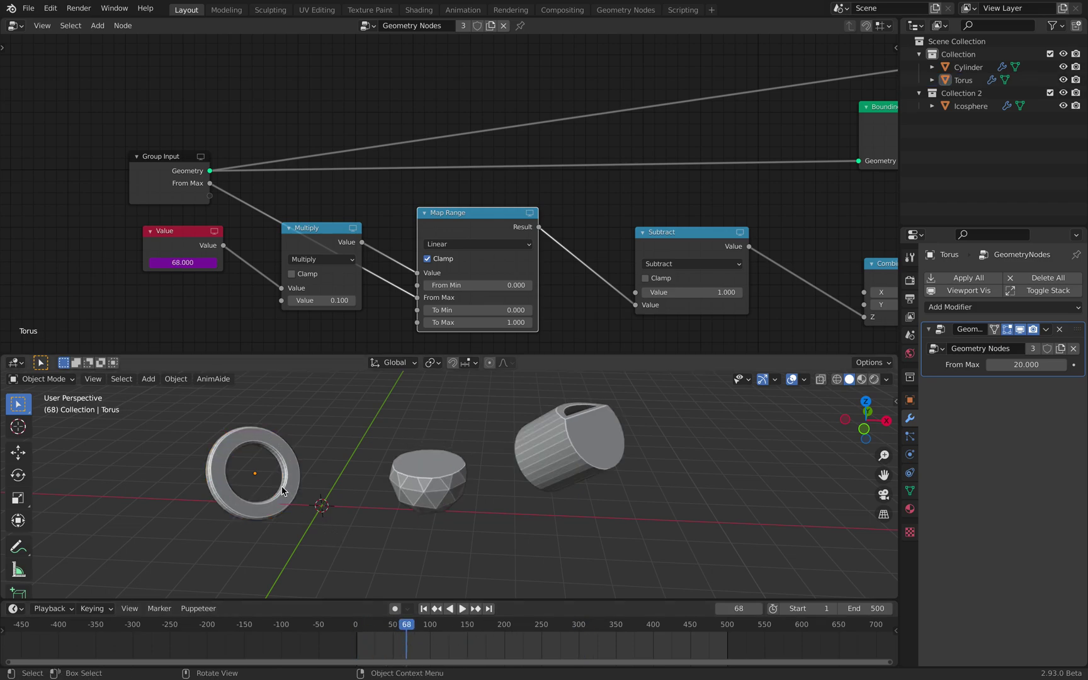
pyautogui.click(282, 491)
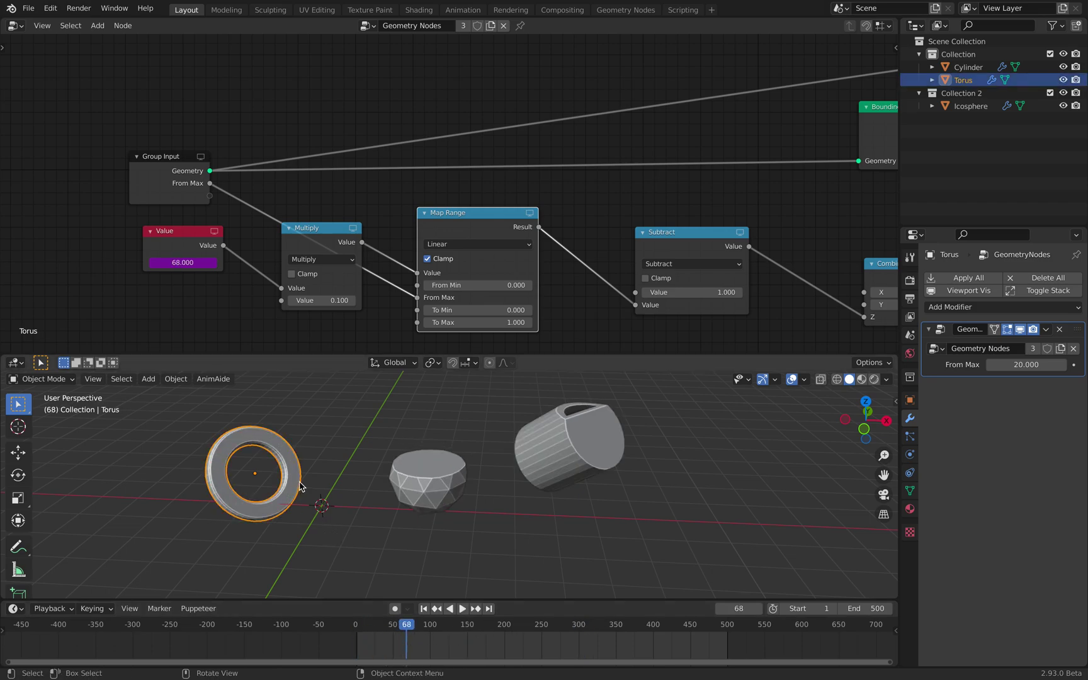
# In the back orthographic view, shift the torus slightly and apply all its transforms.
pyautogui.click(869, 422)
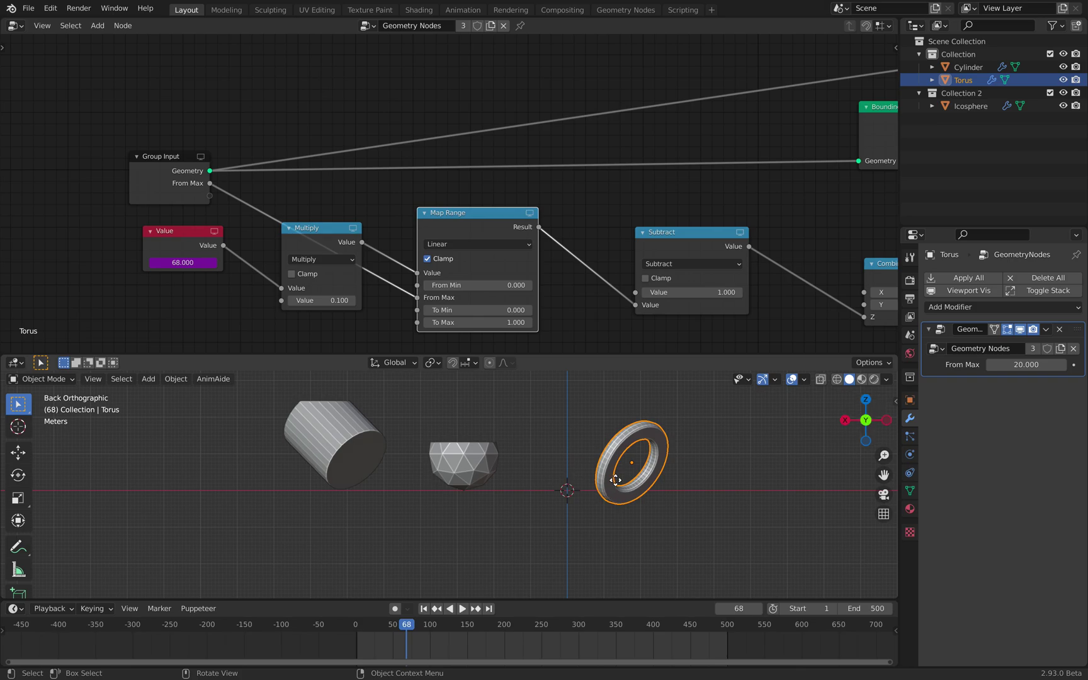
pyautogui.press('g')
pyautogui.click(602, 455)
pyautogui.hotkey('ctrl', 'a')
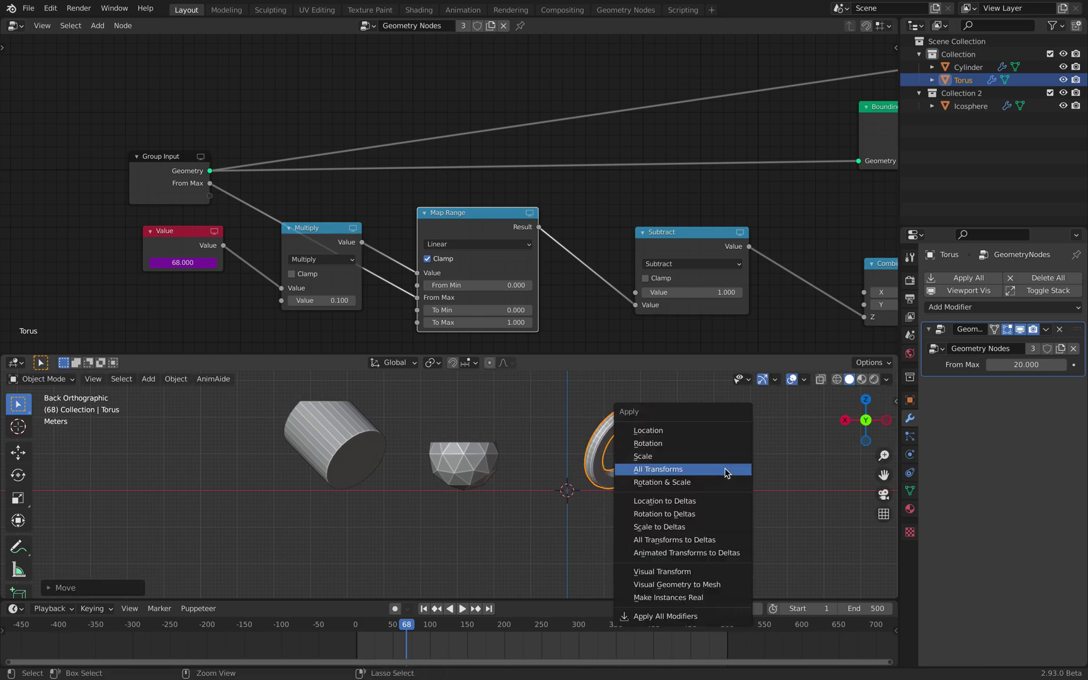
pyautogui.click(725, 469)
# Scrub the animation to frame 71 to inspect the torus's cut from an angled view, and clear the selection.
pyautogui.moveTo(725, 473); pyautogui.dragTo(692, 461, button='middle')
pyautogui.moveTo(411, 626)
pyautogui.mouseDown()
pyautogui.moveTo(516, 633)
pyautogui.moveTo(382, 625)
pyautogui.moveTo(416, 618)
pyautogui.moveTo(498, 635)
pyautogui.moveTo(409, 628)
pyautogui.mouseUp()
pyautogui.click(364, 418)
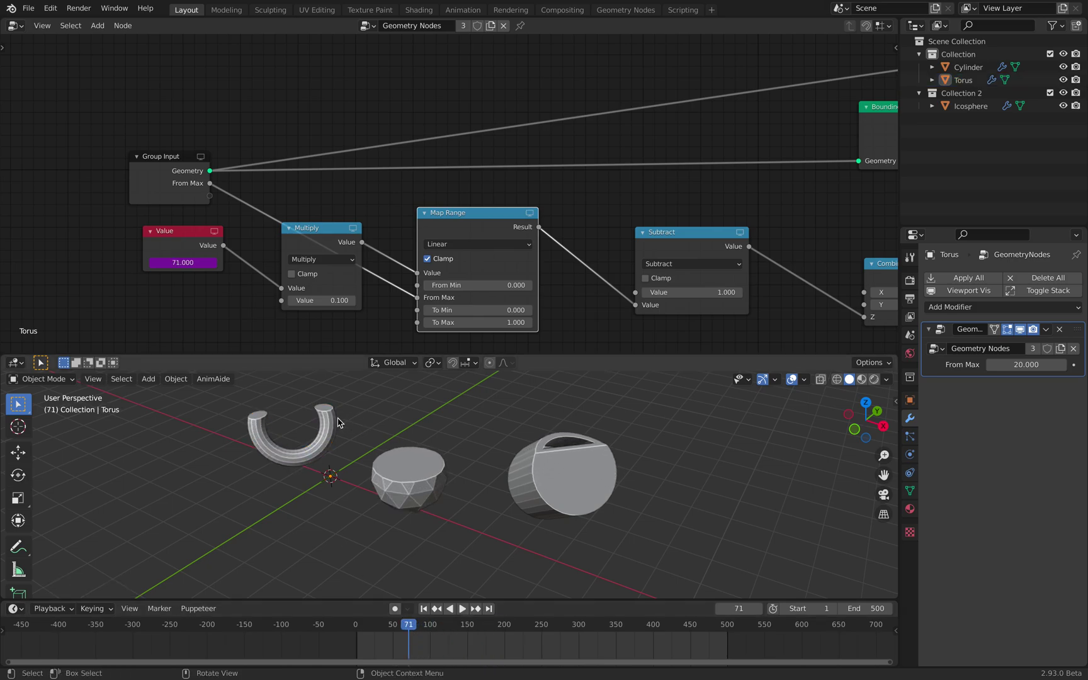
# Set From Max to 10 in the torus's Geometry Nodes modifier and scrub the timeline to compare cutting speeds.
pyautogui.click(338, 422)
pyautogui.click(1007, 364)
pyautogui.write('20.0')
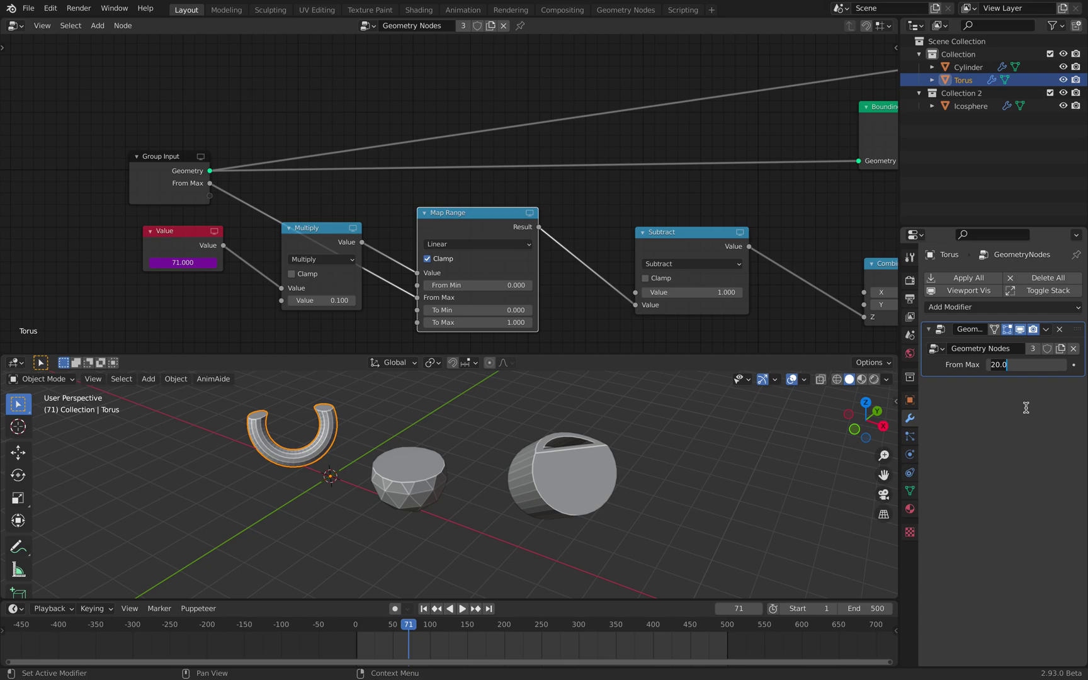
pyautogui.write('10')
pyautogui.press('Return')
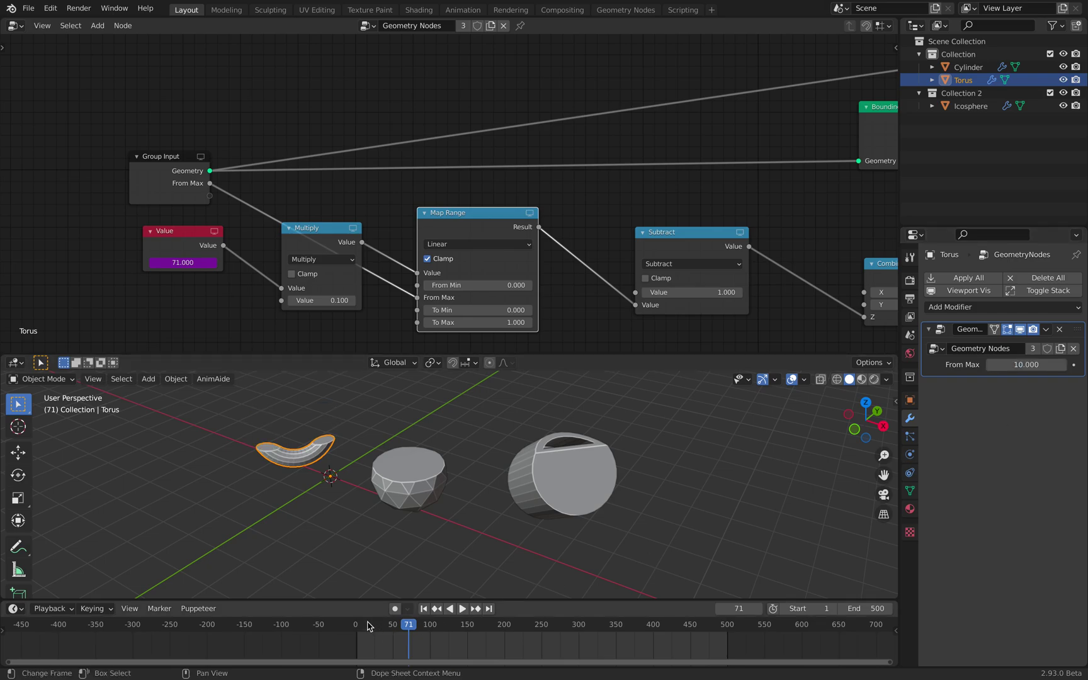
pyautogui.moveTo(367, 624); pyautogui.dragTo(400, 624)
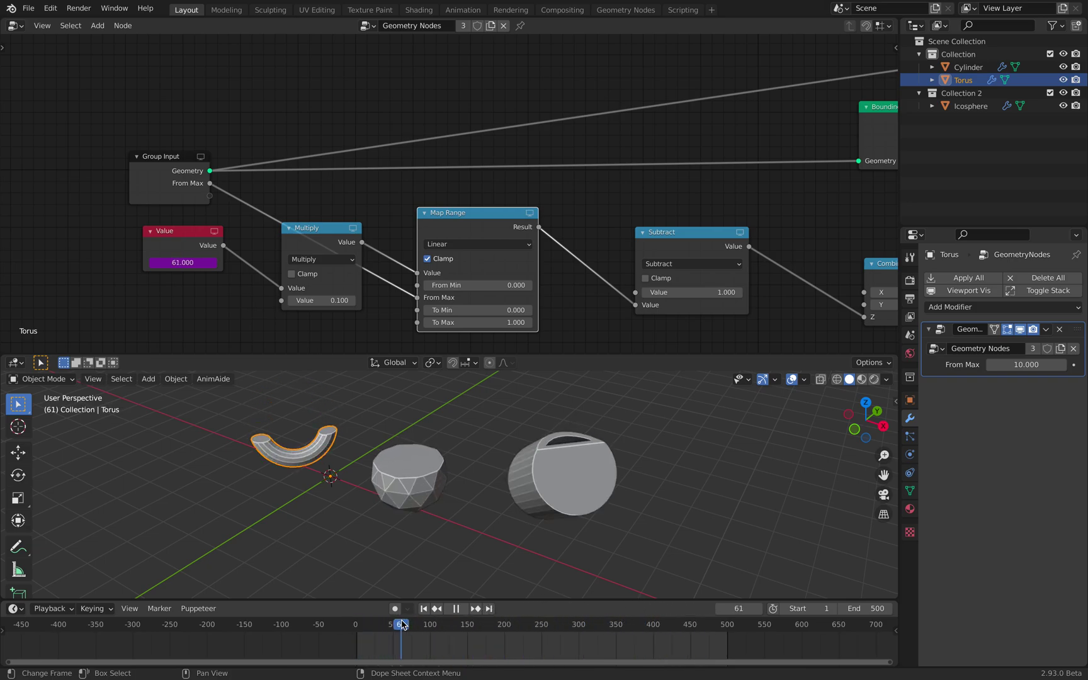
# Start opening another blend file and look through the Desktop files, reversing the date-modified sort order.
pyautogui.click(28, 8)
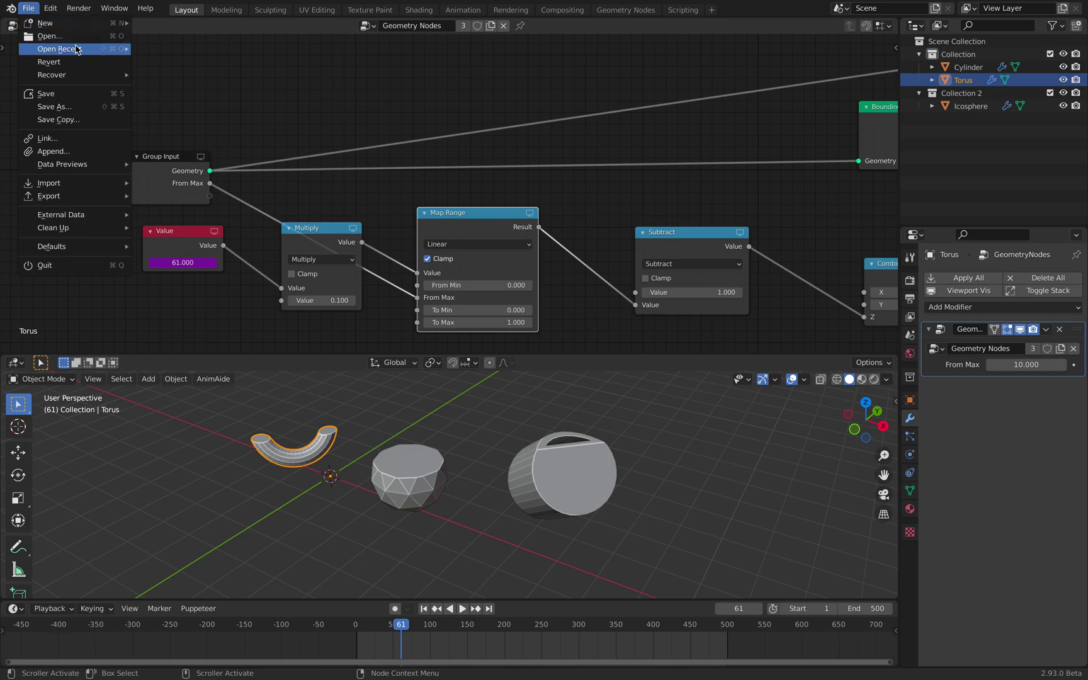
pyautogui.moveTo(119, 49)
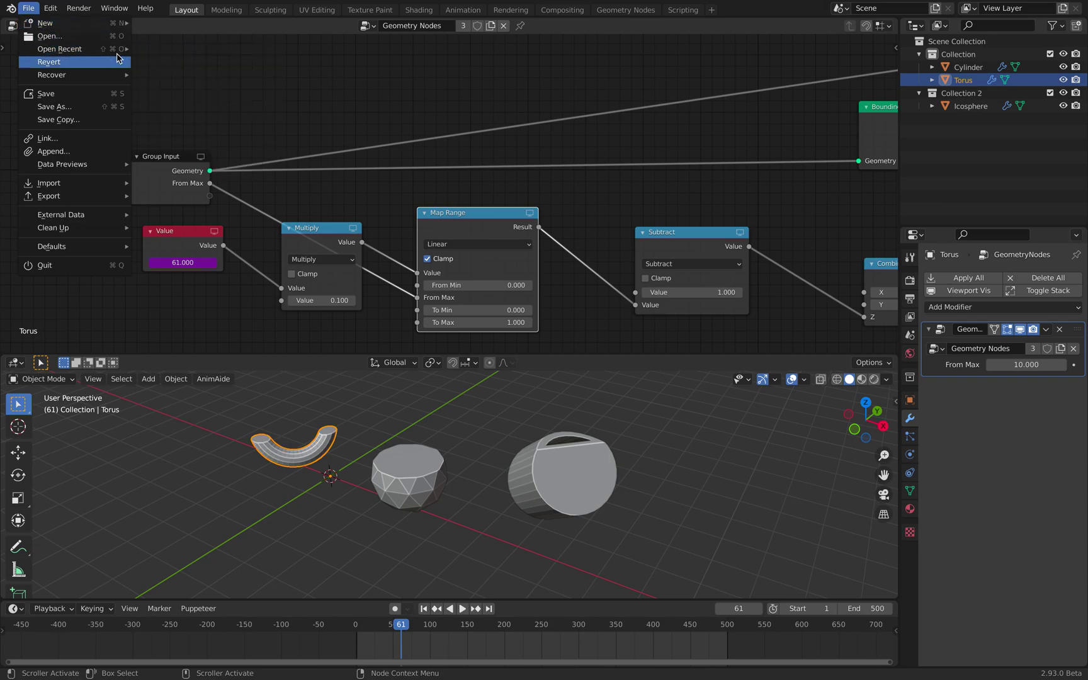
pyautogui.click(100, 37)
pyautogui.click(503, 361)
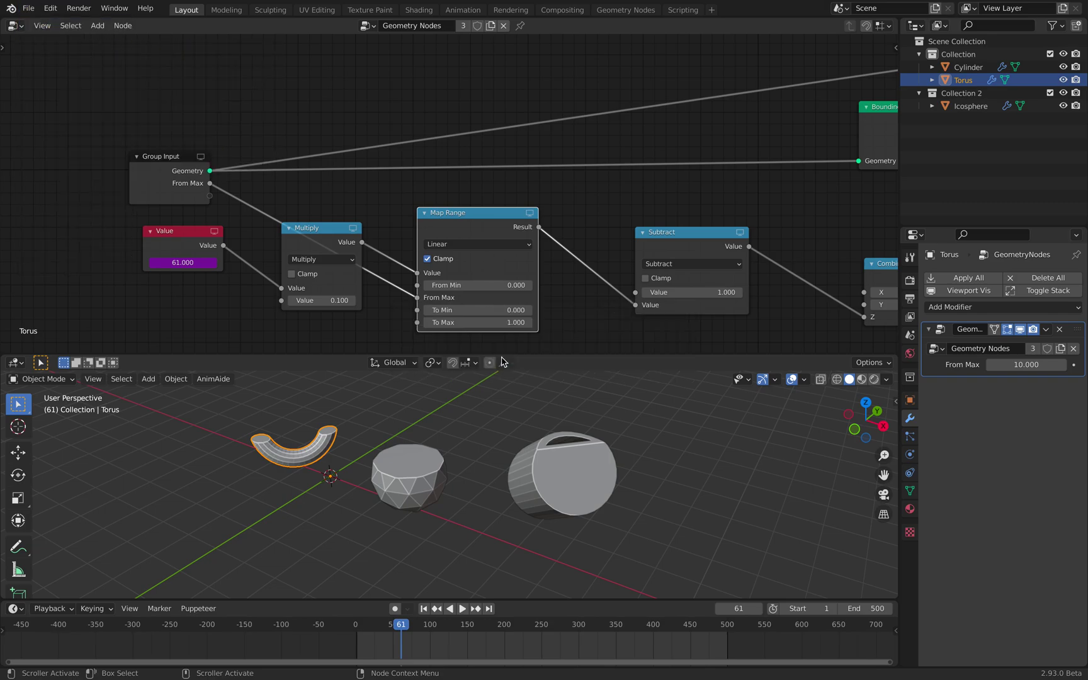
pyautogui.scroll(-15, 677, 319)
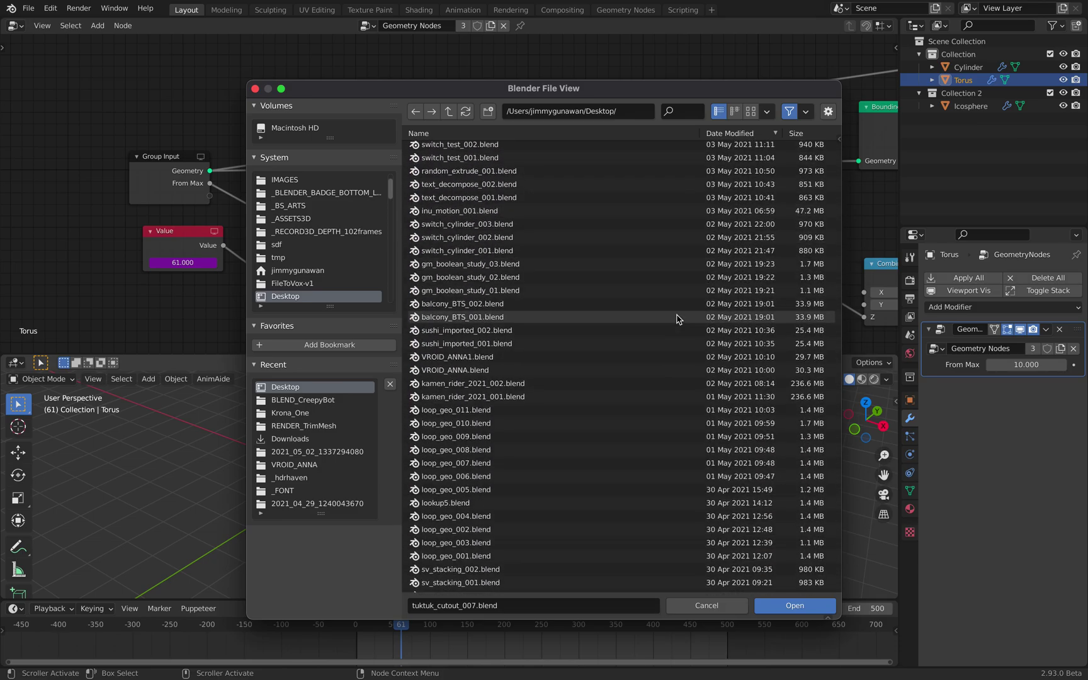
pyautogui.scroll(-10, 677, 319)
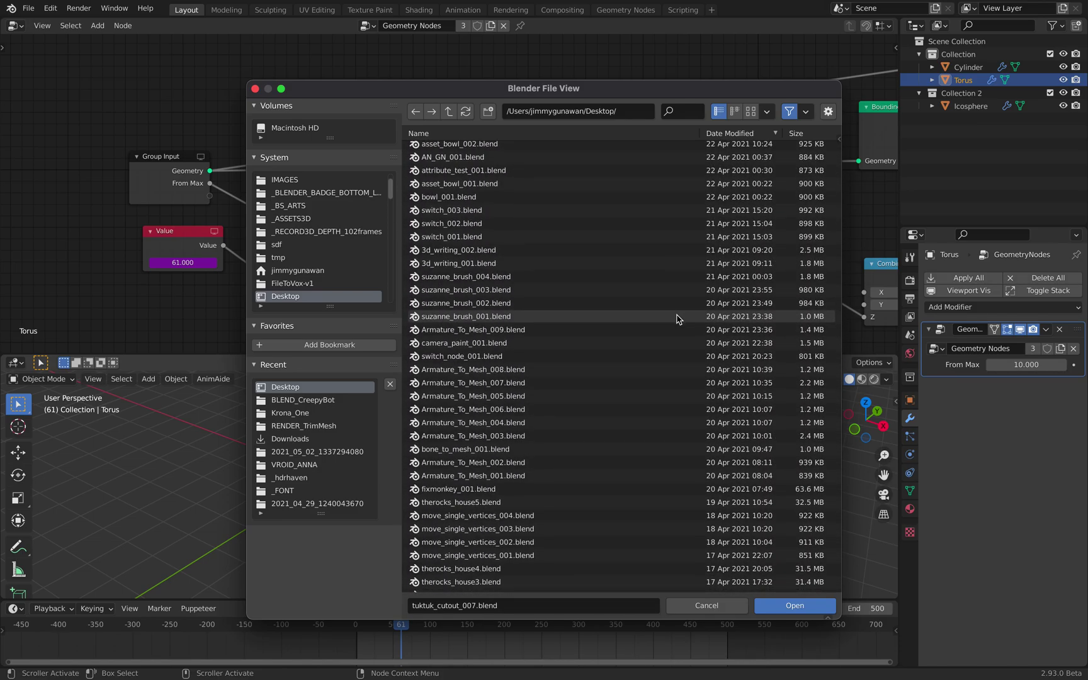
pyautogui.click(749, 133)
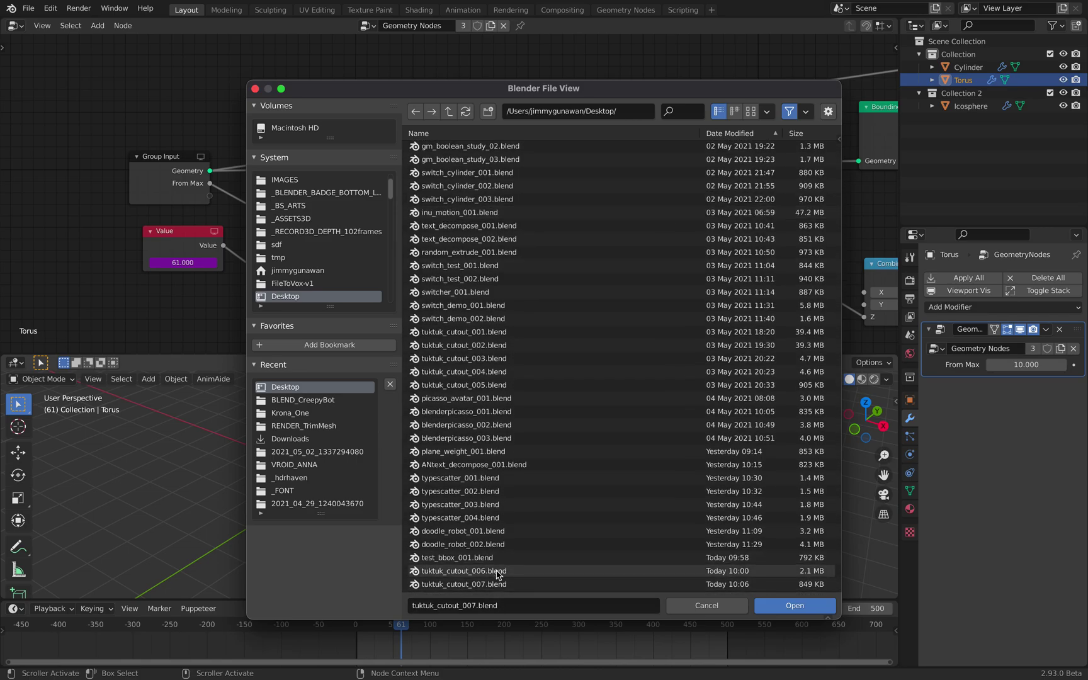
pyautogui.scroll(10, 497, 574)
pyautogui.scroll(15, 497, 574)
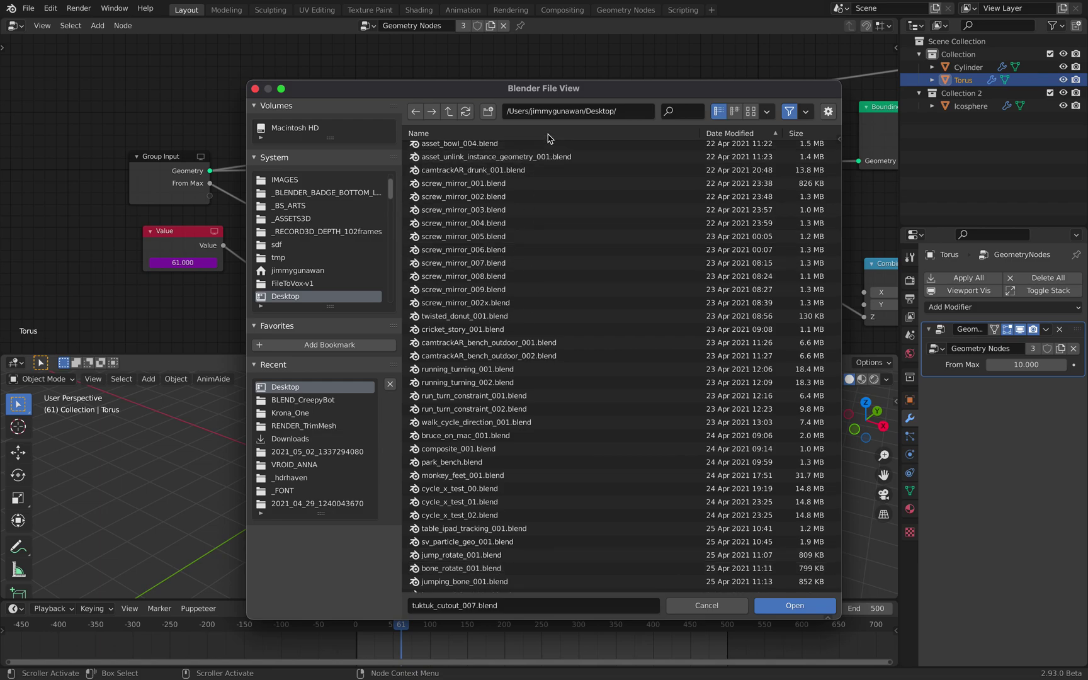
# Sort the files by name in descending order and open tuktuk_cutout_002.blend.
pyautogui.click(549, 136)
pyautogui.click(552, 135)
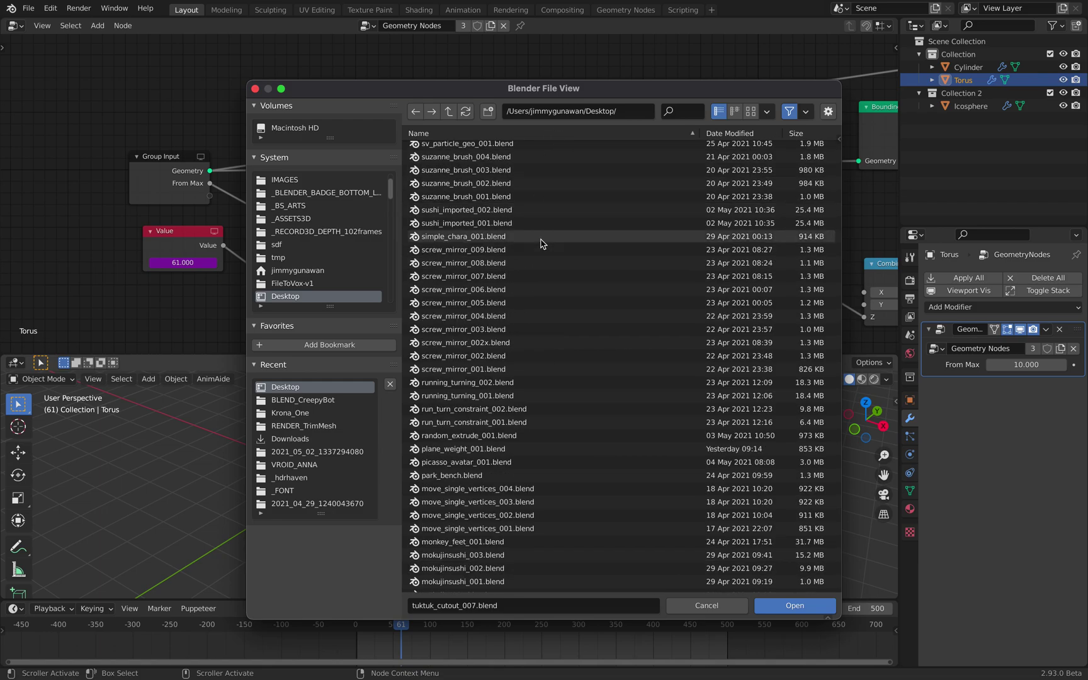
pyautogui.scroll(-4, 541, 239)
pyautogui.scroll(9, 540, 240)
pyautogui.scroll(8, 541, 243)
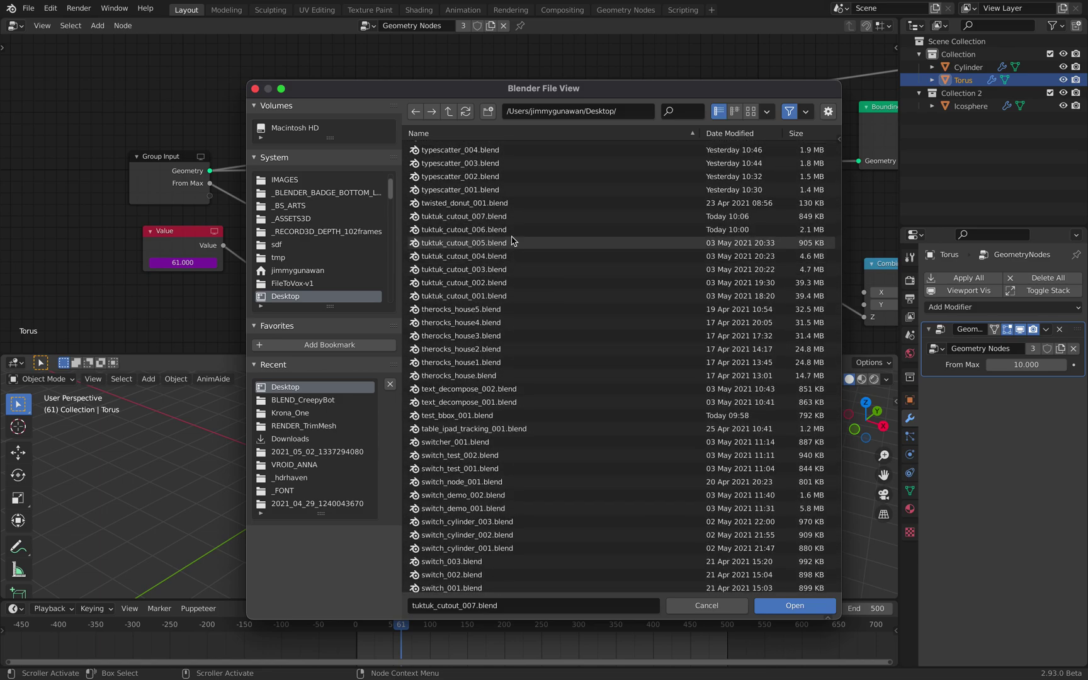
pyautogui.click(532, 282)
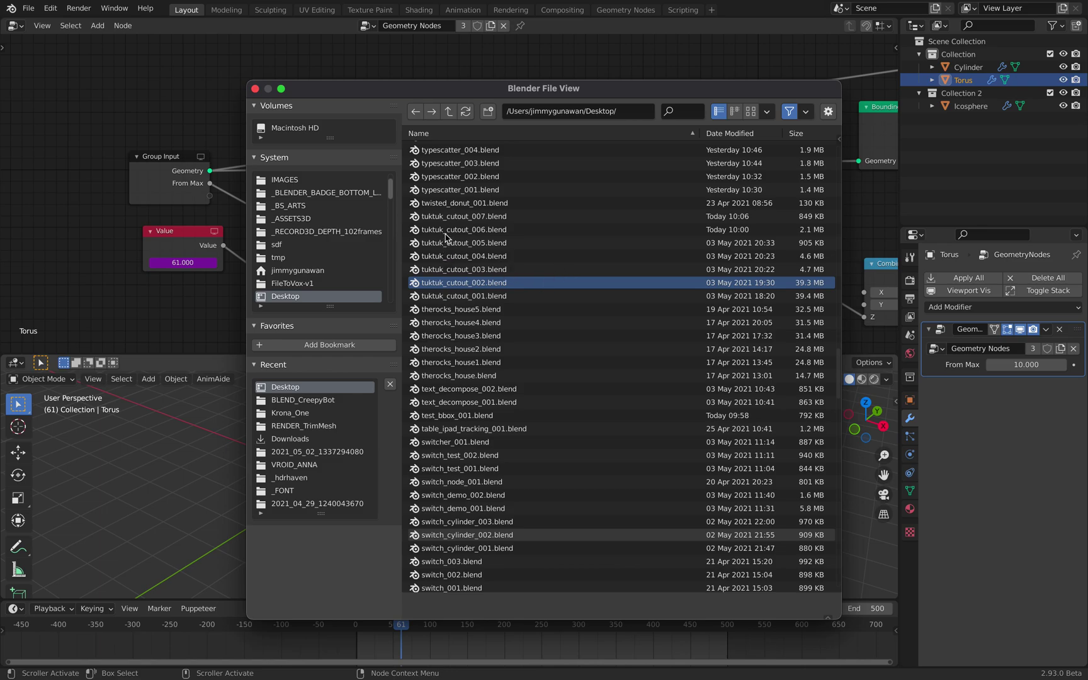
pyautogui.moveTo(412, 94); pyautogui.dragTo(432, 85)
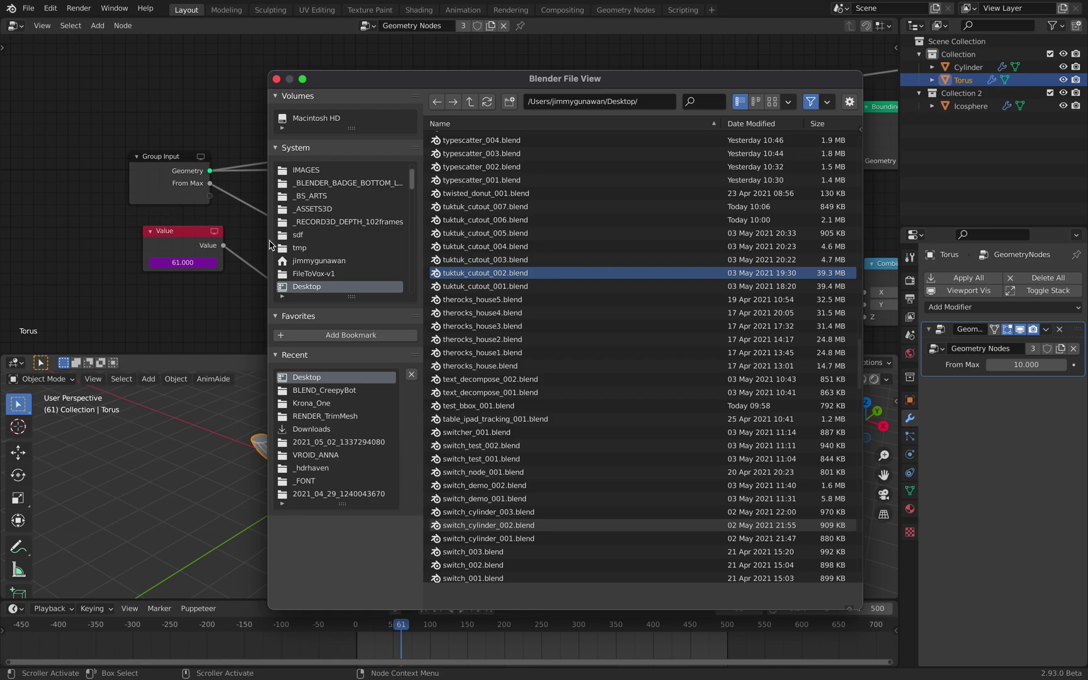
pyautogui.press('Return')
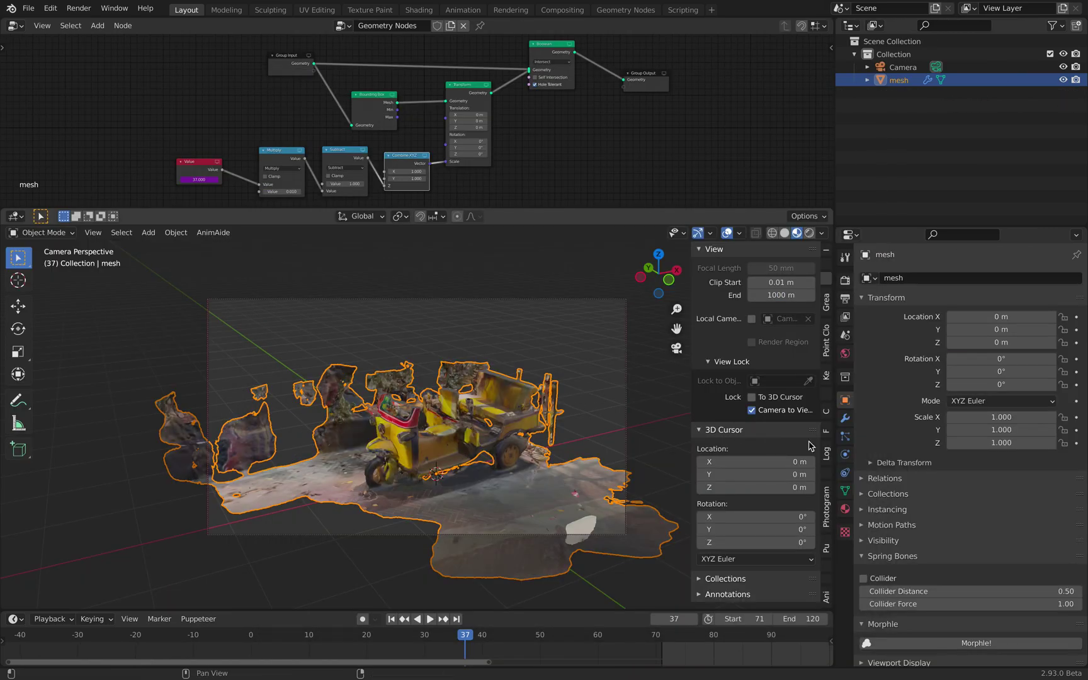
# Add a Decimate modifier with ratio 0.1 to the tuk-tuk mesh, place it above the GeometryNodes modifier, and deselect the mesh.
pyautogui.click(844, 418)
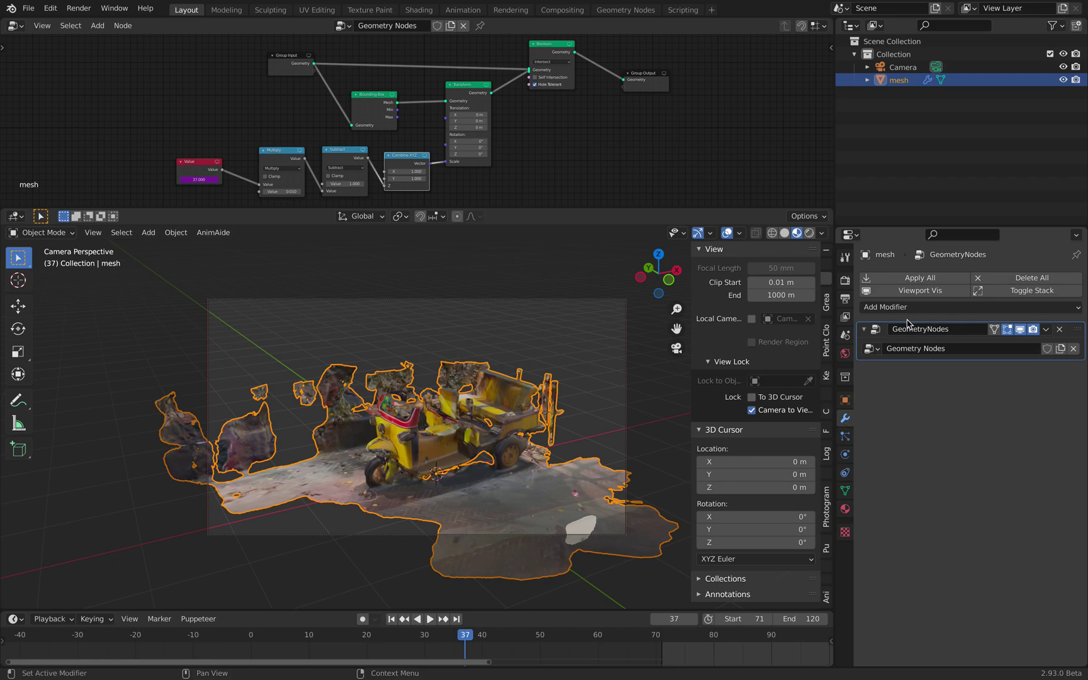
pyautogui.click(975, 308)
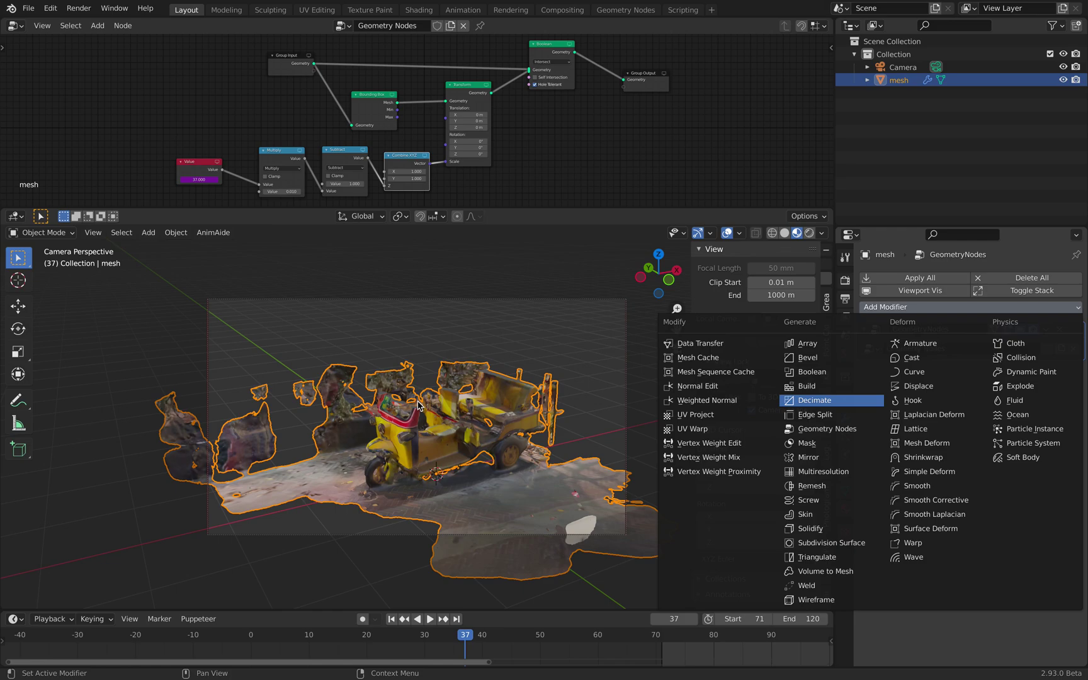
pyautogui.click(815, 400)
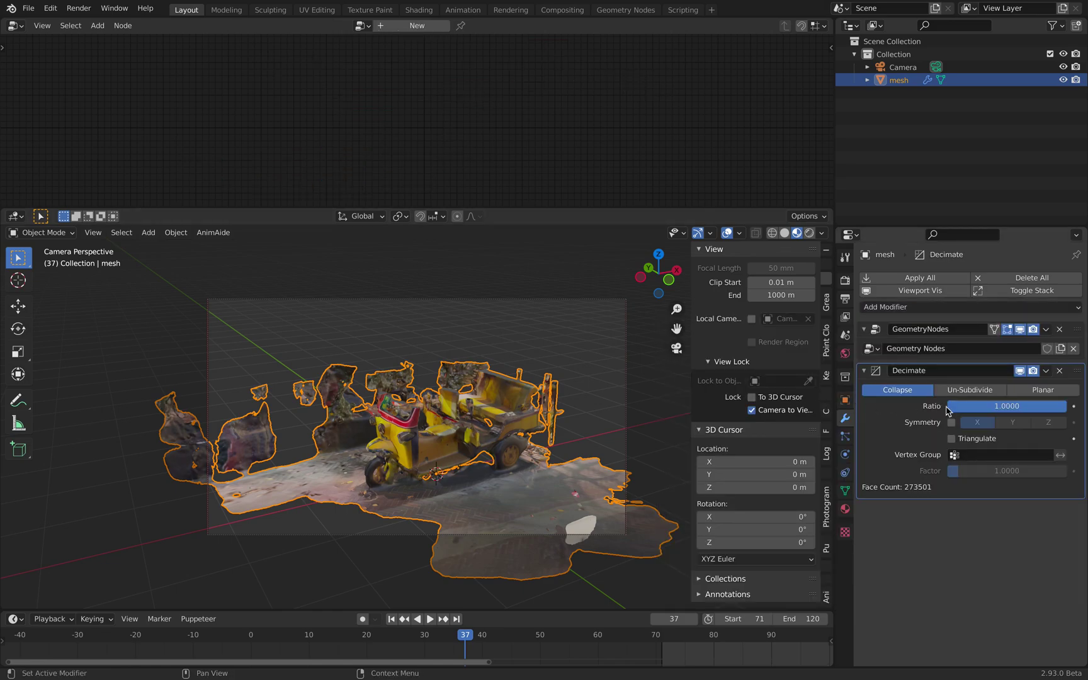
pyautogui.click(968, 408)
pyautogui.press('BackSpace')
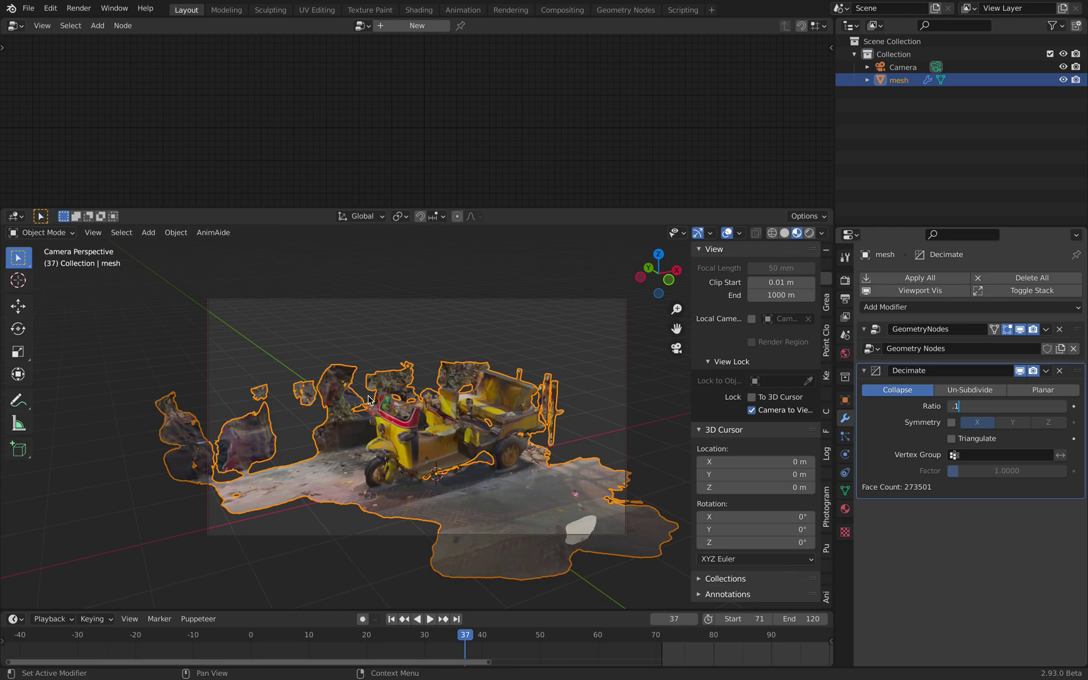
pyautogui.press('Return')
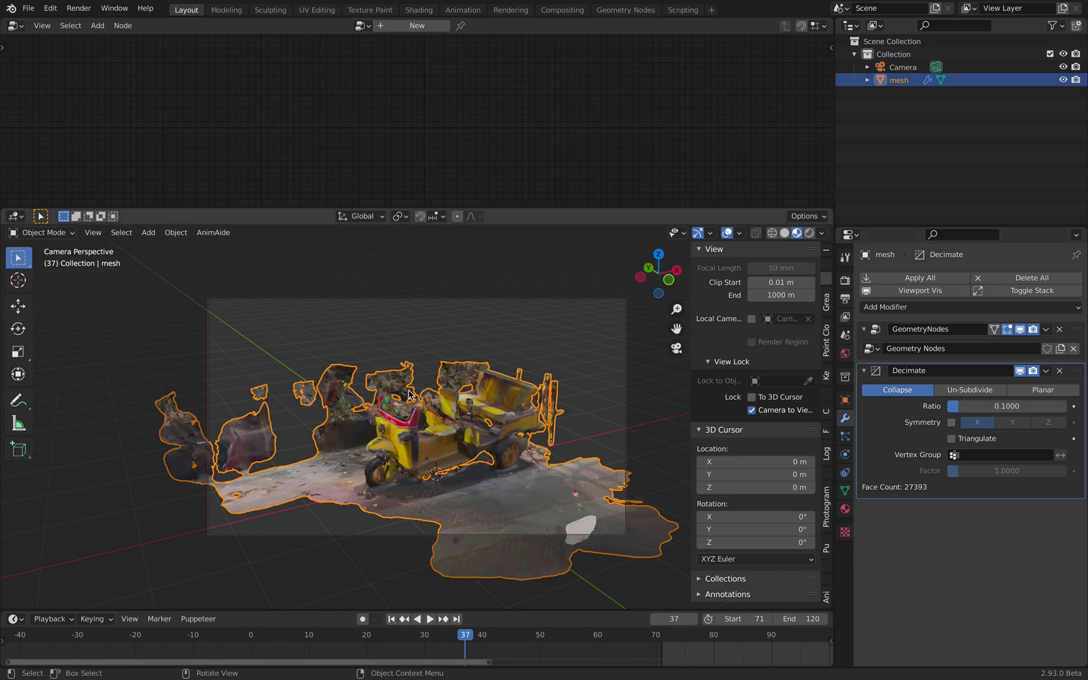
pyautogui.moveTo(1077, 370); pyautogui.dragTo(1077, 319)
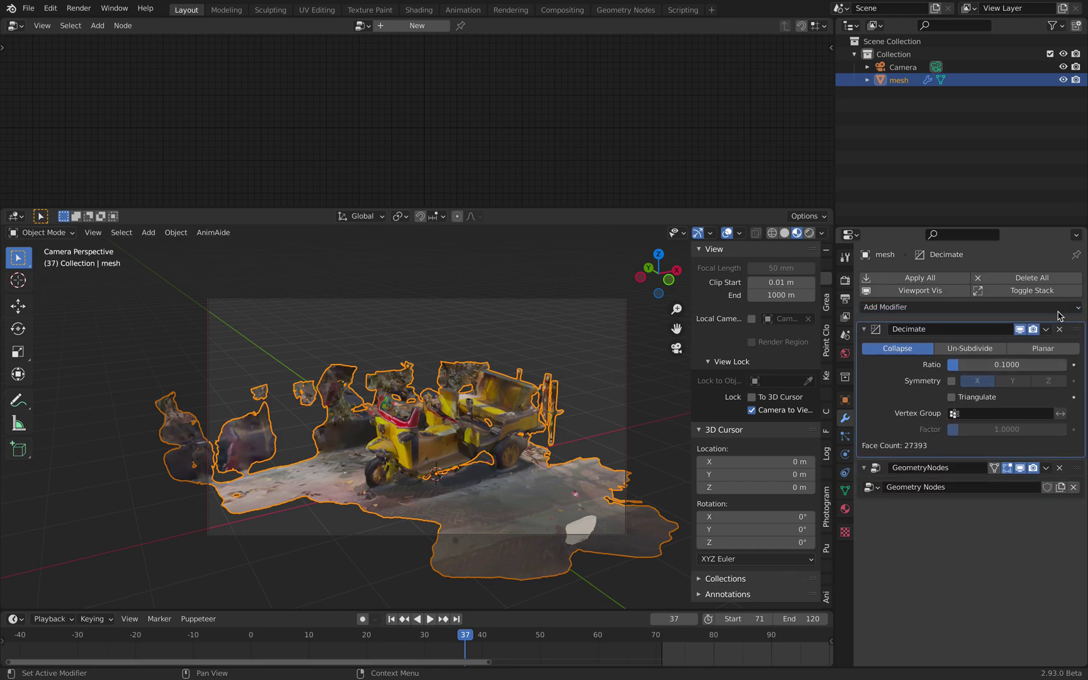
pyautogui.click(627, 375)
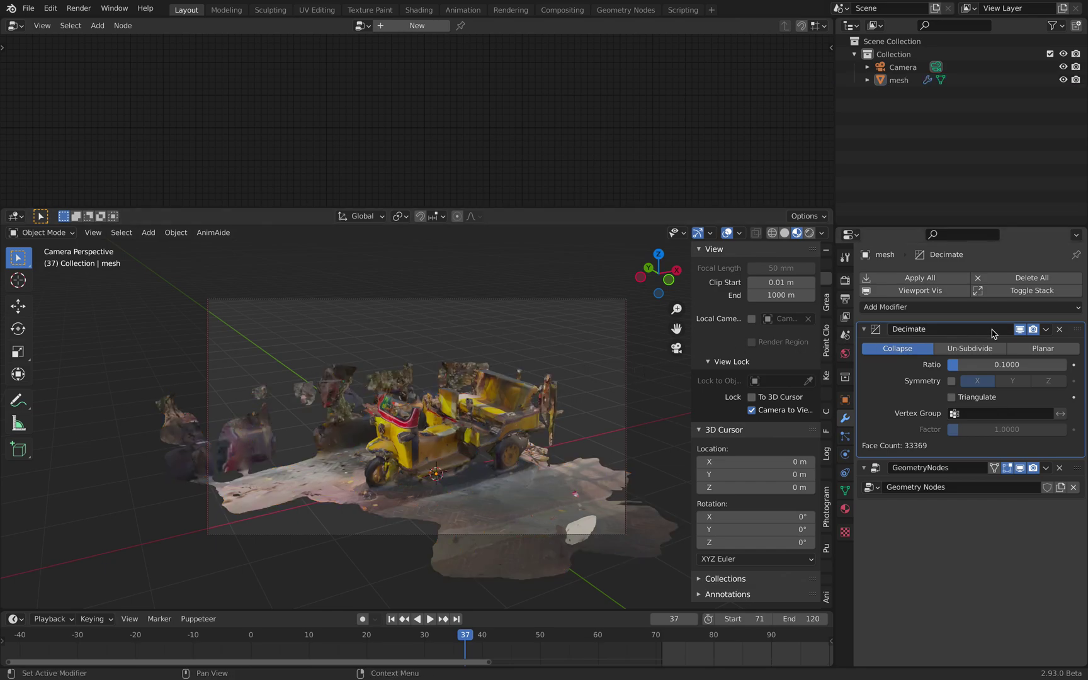
# Apply the Decimate modifier on the tuk-tuk mesh and set the timeline's start frame to 1.
pyautogui.click(1046, 329)
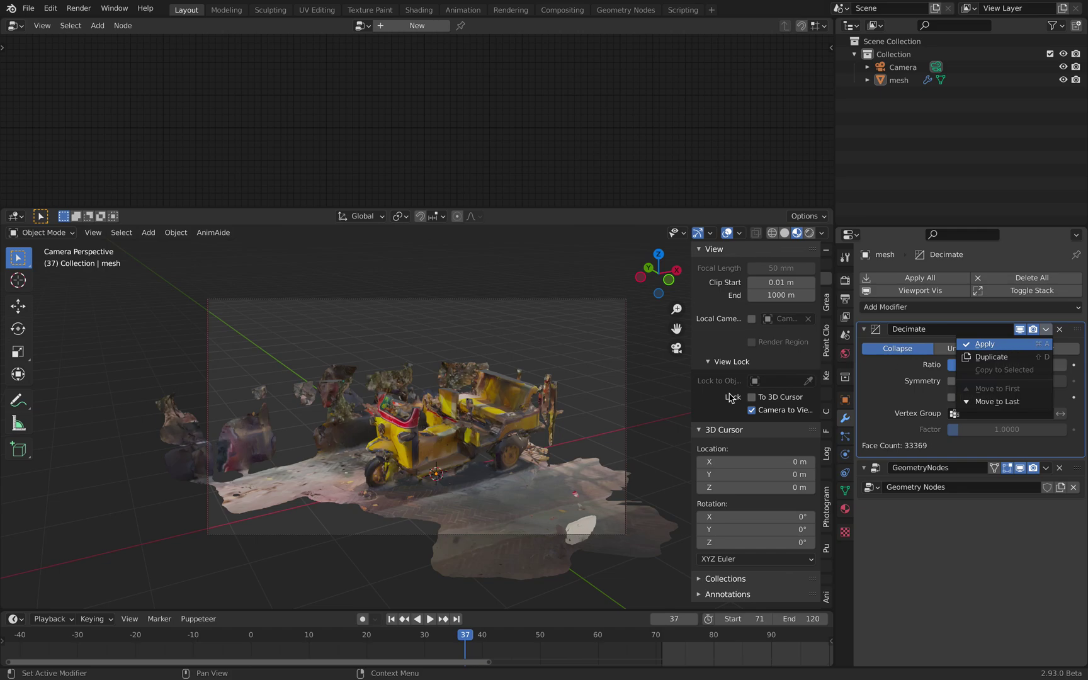
pyautogui.hotkey('ctrl', 'a')
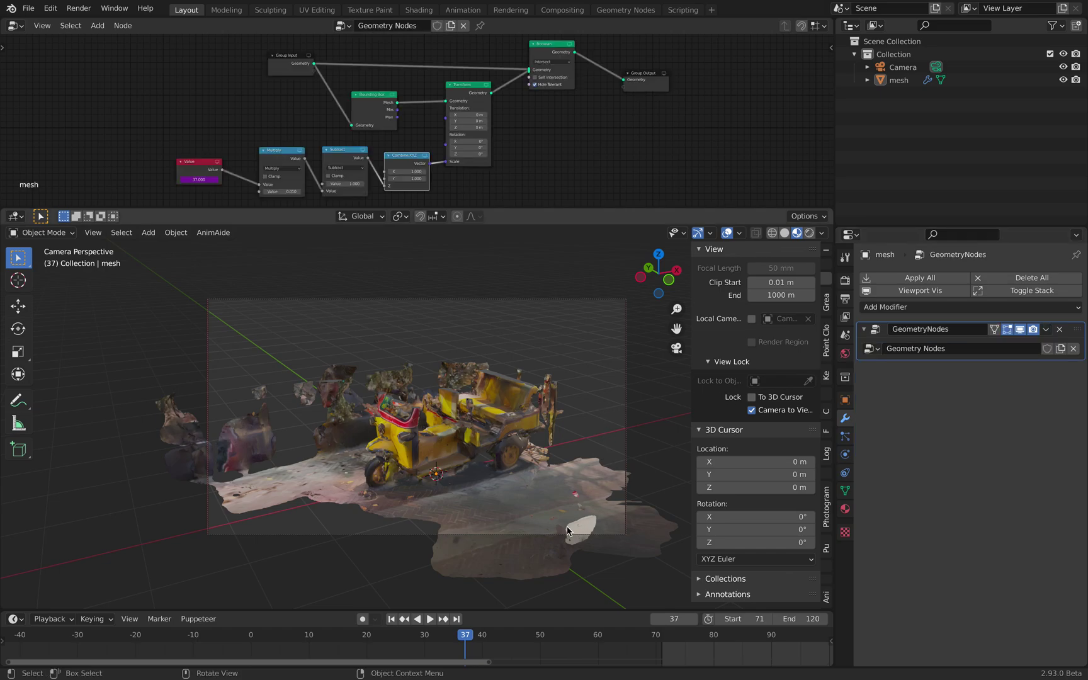
pyautogui.keyDown('ctrl'); pyautogui.scroll(-5, 424, 642); pyautogui.keyUp('ctrl')
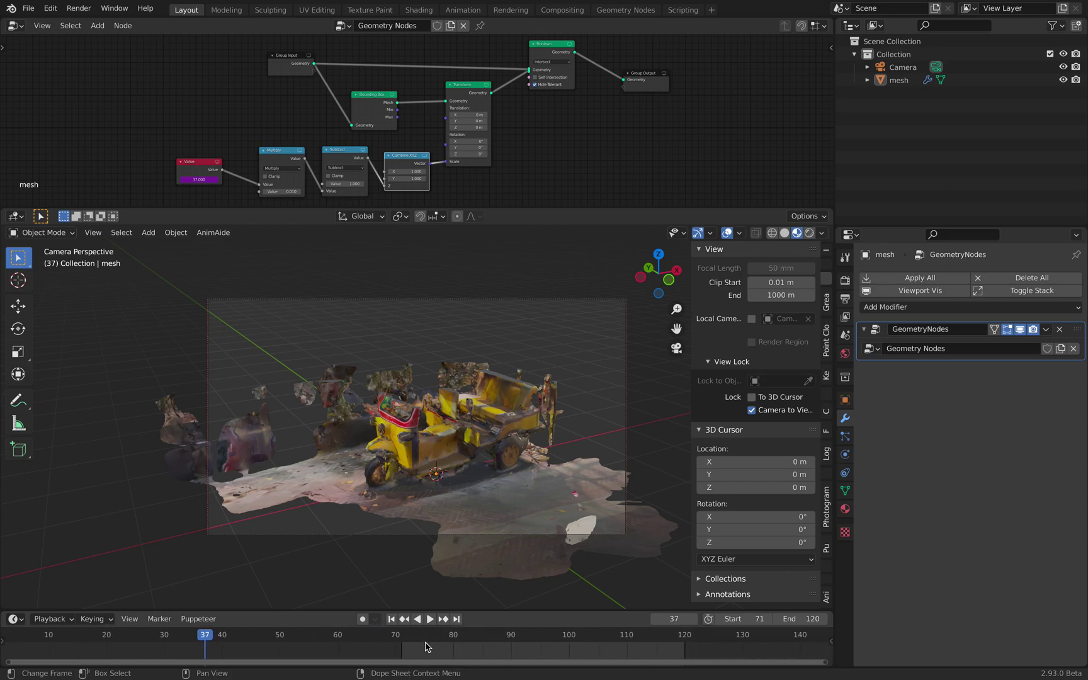
pyautogui.click(740, 618)
pyautogui.write('1')
pyautogui.press('Return')
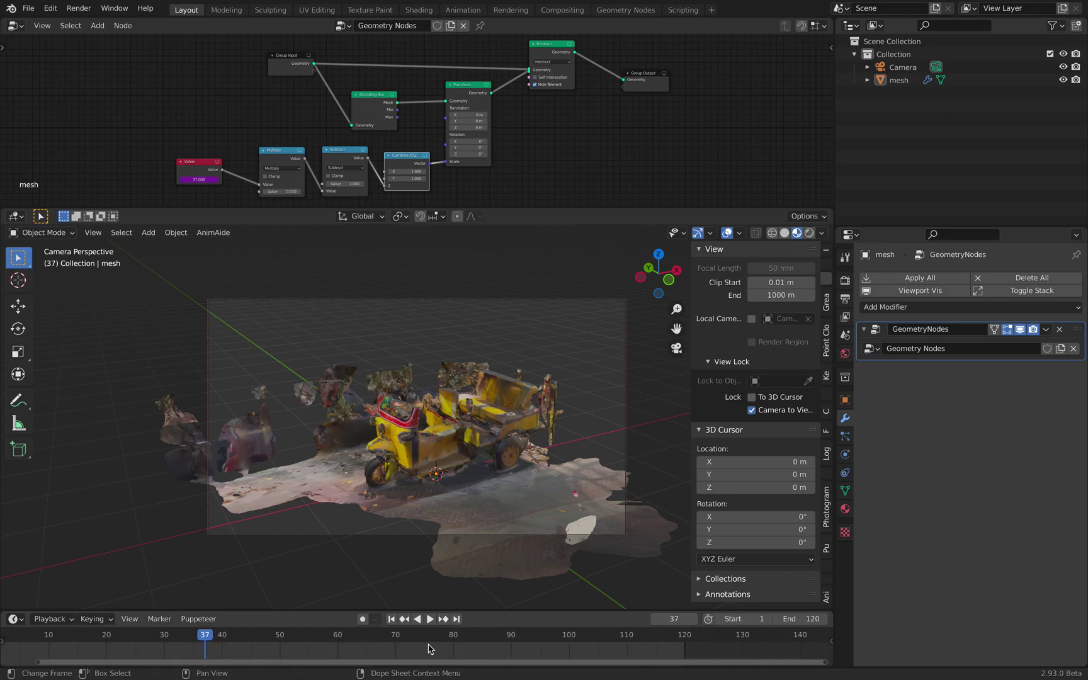
# Go to frame 23 and briefly play the cutting animation to check its playback speed on the decimated mesh.
pyautogui.keyDown('ctrl'); pyautogui.scroll(5, 428, 649); pyautogui.keyUp('ctrl')
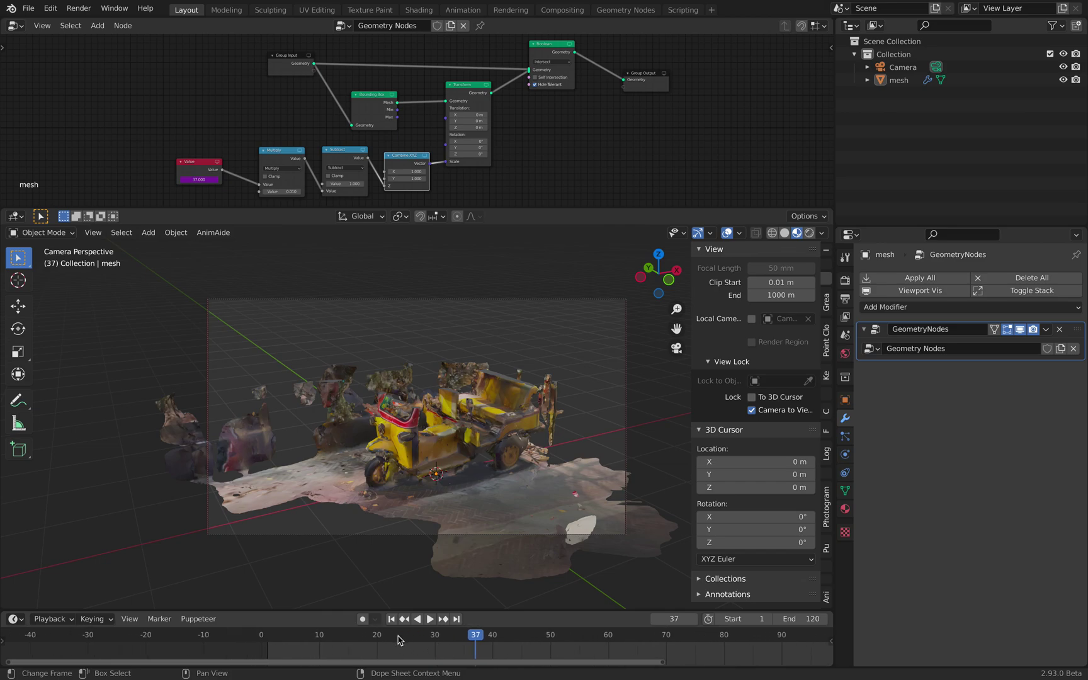
pyautogui.click(397, 637)
pyautogui.press('space')
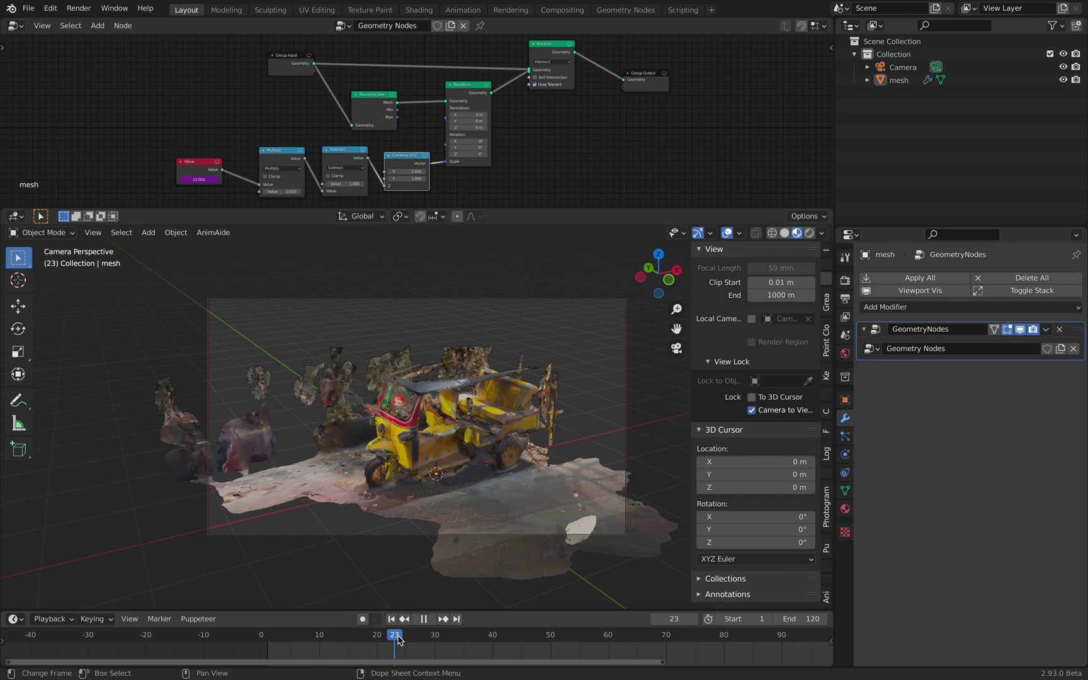
pyautogui.press('space')
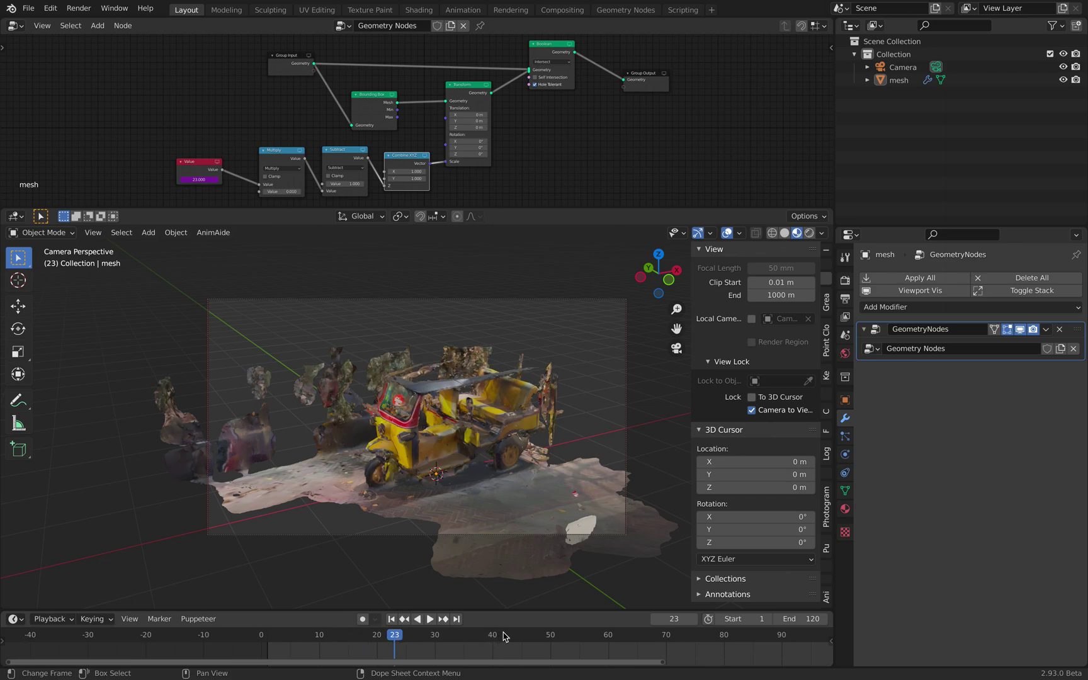
# Go to frame 64, play the animation briefly, and jump ahead to frame 88 to examine the lower cuts.
pyautogui.keyDown('ctrl'); pyautogui.scroll(-4, 503, 637); pyautogui.keyUp('ctrl')
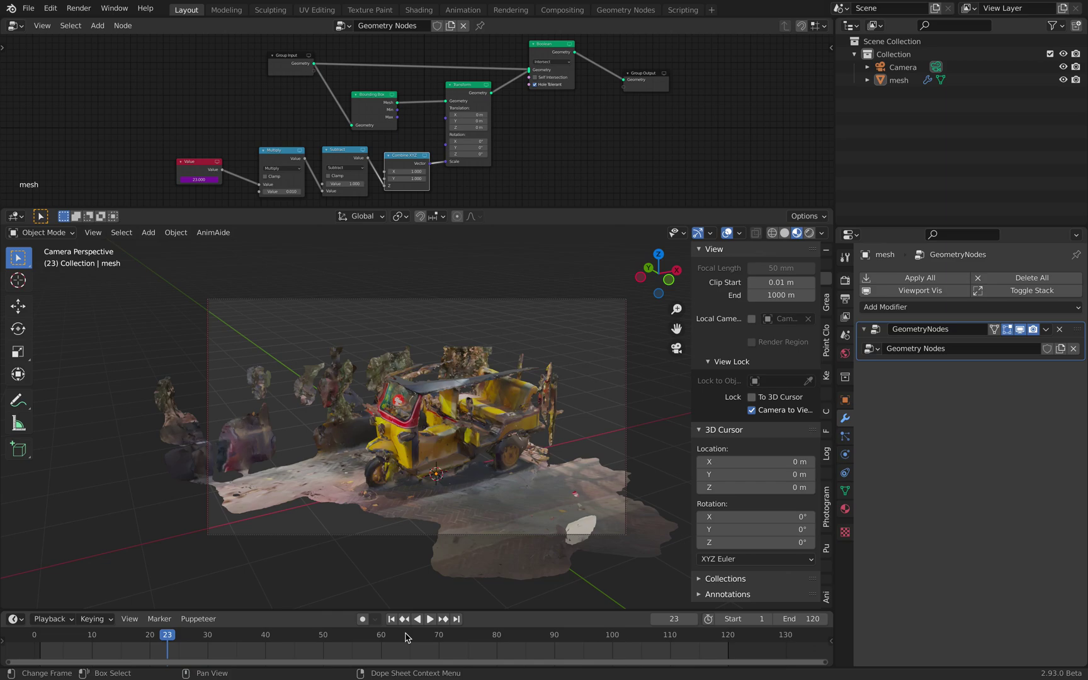
pyautogui.click(406, 636)
pyautogui.press('space')
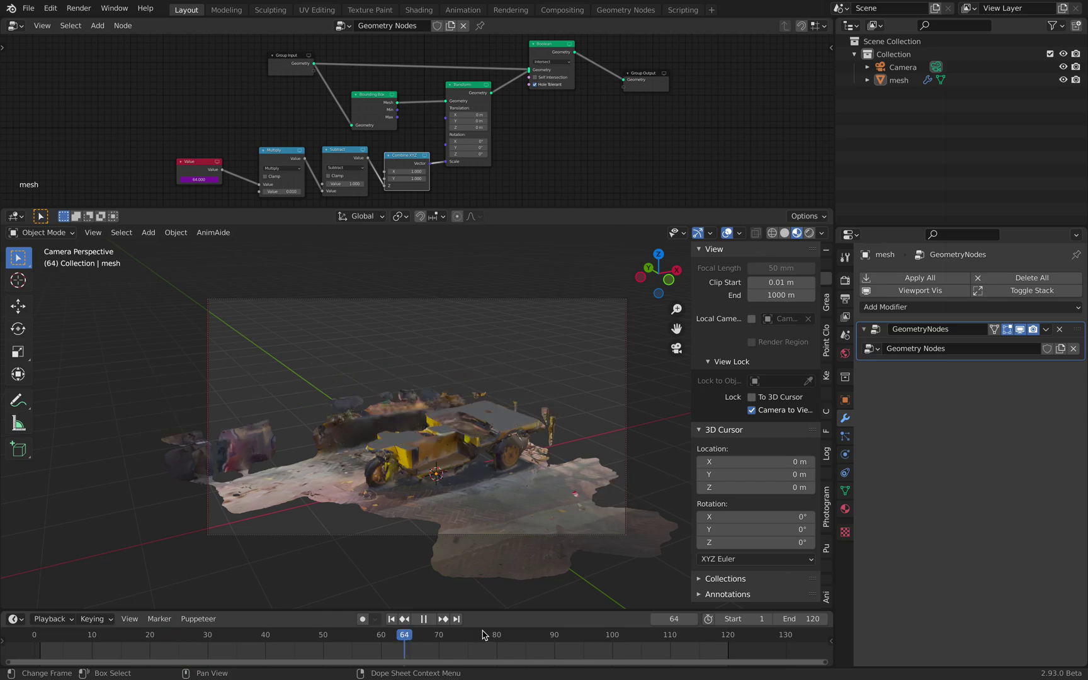
pyautogui.press('space')
pyautogui.press('Up')
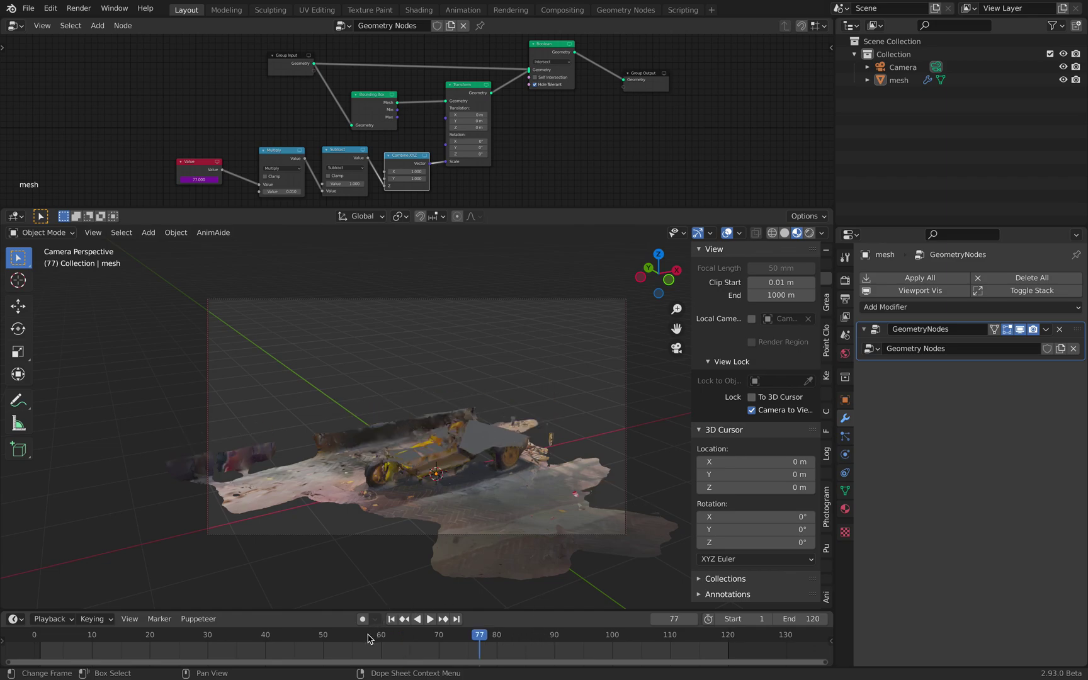
pyautogui.press('Up')
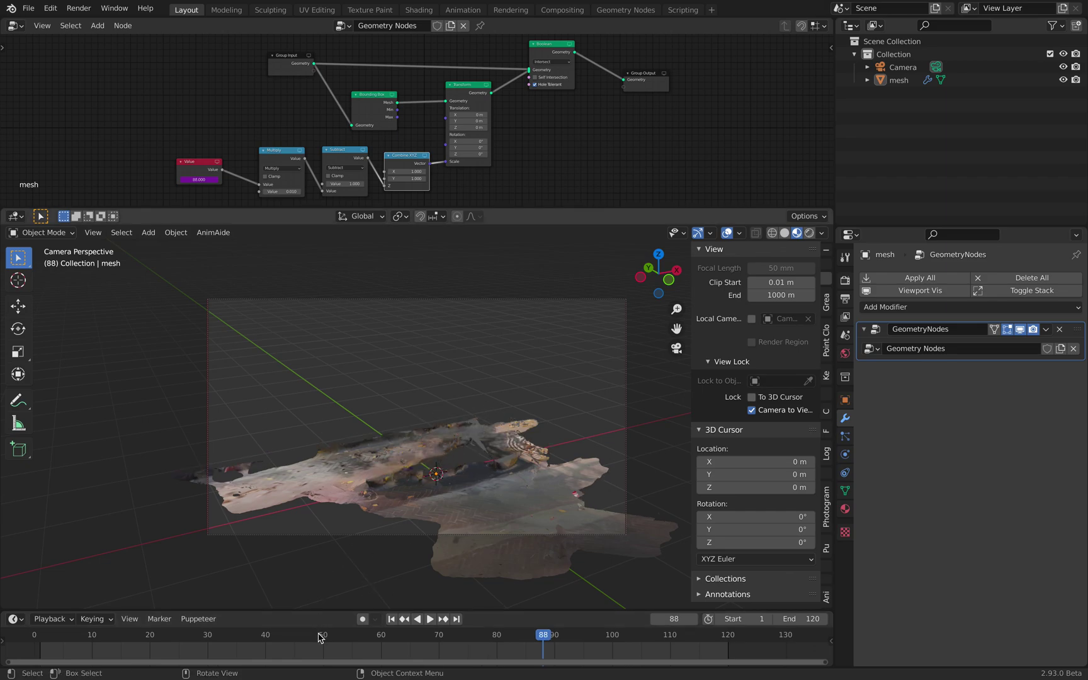
# Go back through the timeline to frame 43, examining the cut through the tuk-tuk frame by frame.
pyautogui.press('Down')
pyautogui.press('Down')
pyautogui.press('Down')
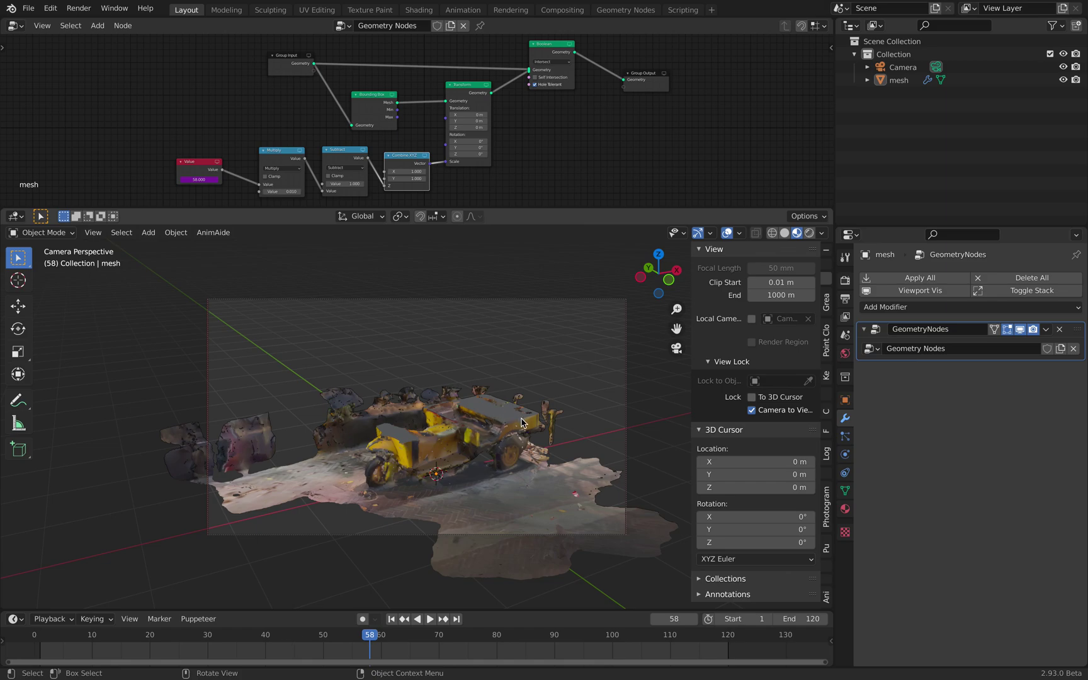
pyautogui.press('Left')
pyautogui.press('Left')
pyautogui.press('Left')
pyautogui.press('Left')
pyautogui.press('Left')
pyautogui.press('Left')
pyautogui.press('Left')
pyautogui.press('Left')
pyautogui.press('Left')
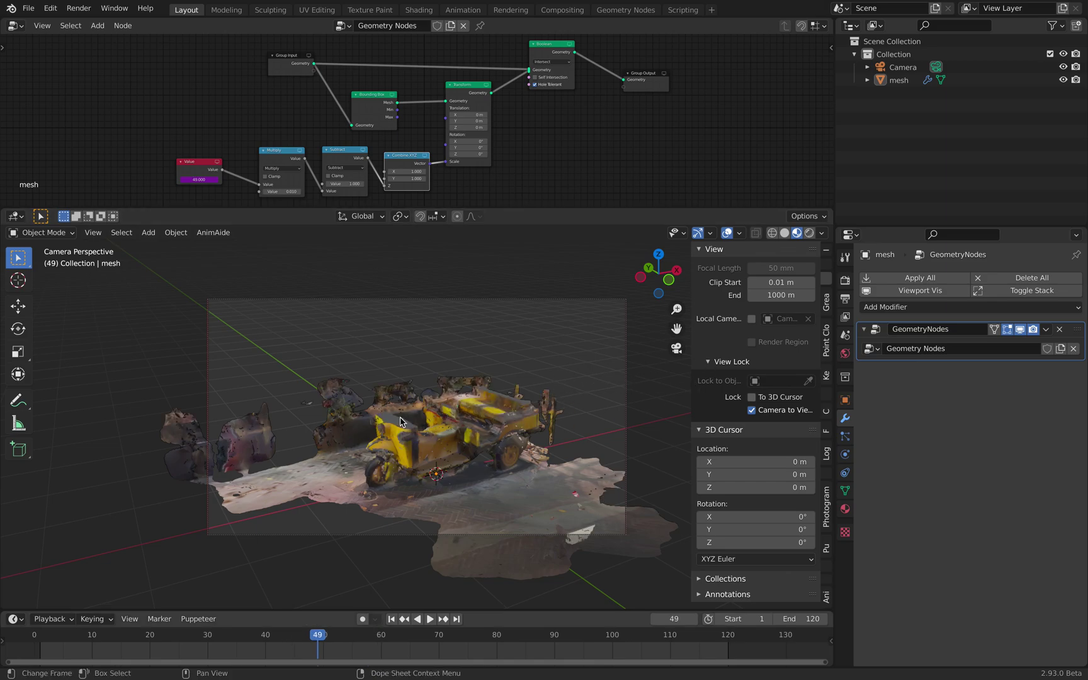
pyautogui.press('Left')
pyautogui.press('Left')
pyautogui.press('Left')
pyautogui.press('Left')
pyautogui.press('Left')
pyautogui.press('Left')
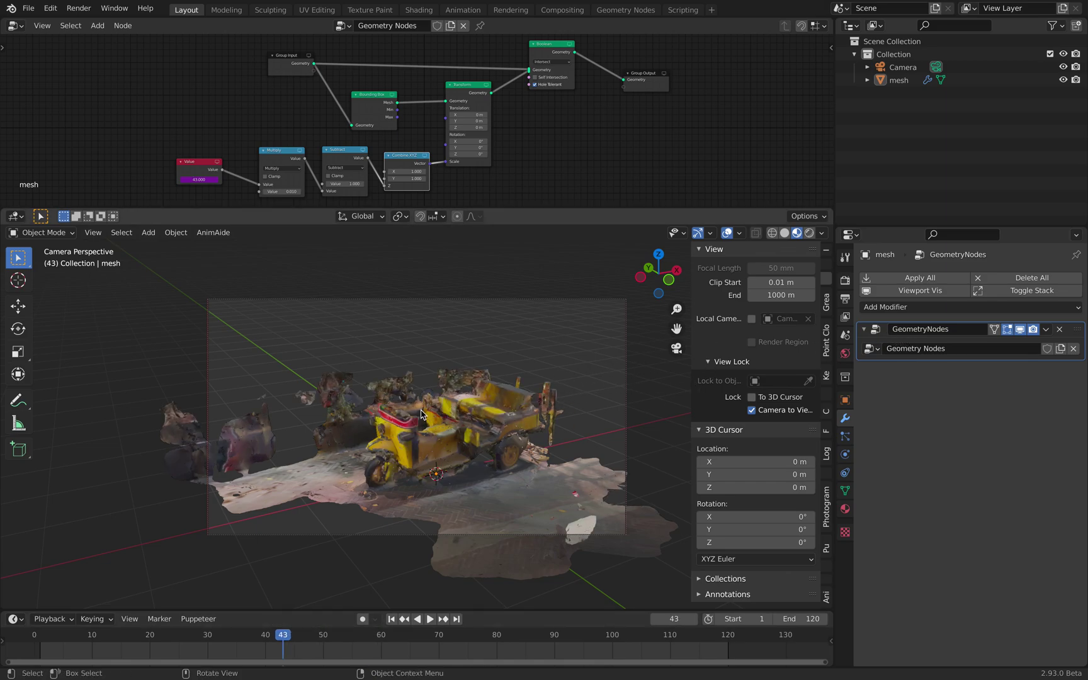
# Add a Solidify modifier to the tuk-tuk mesh and place it above the GeometryNodes modifier.
pyautogui.click(906, 307)
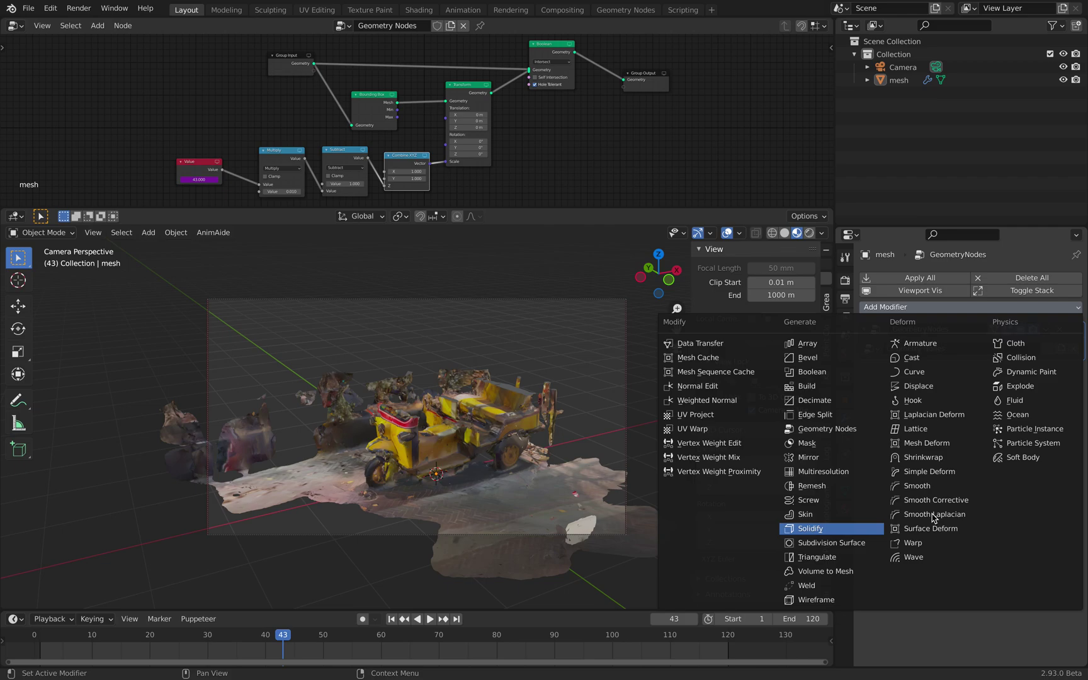
pyautogui.press('Return')
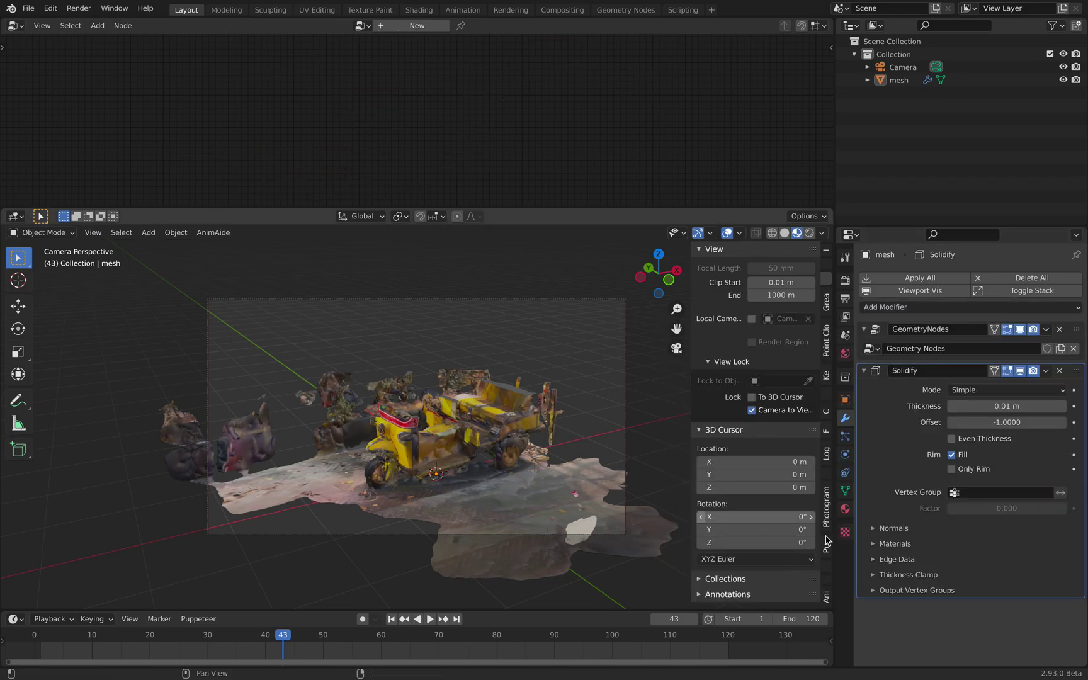
pyautogui.moveTo(1076, 371); pyautogui.dragTo(1000, 359)
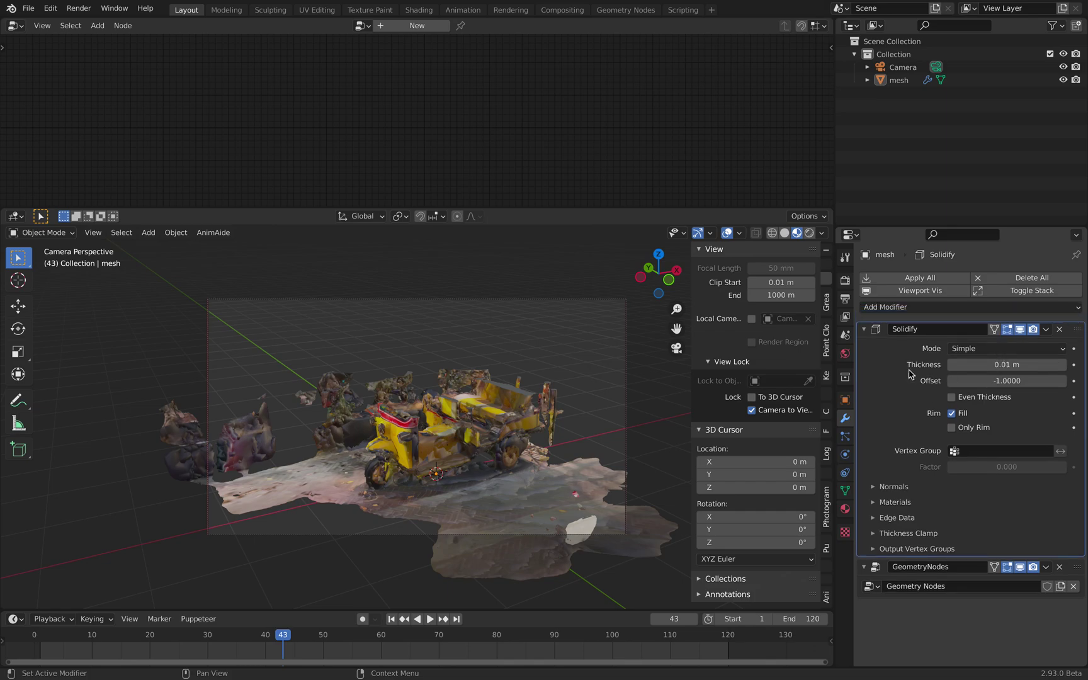